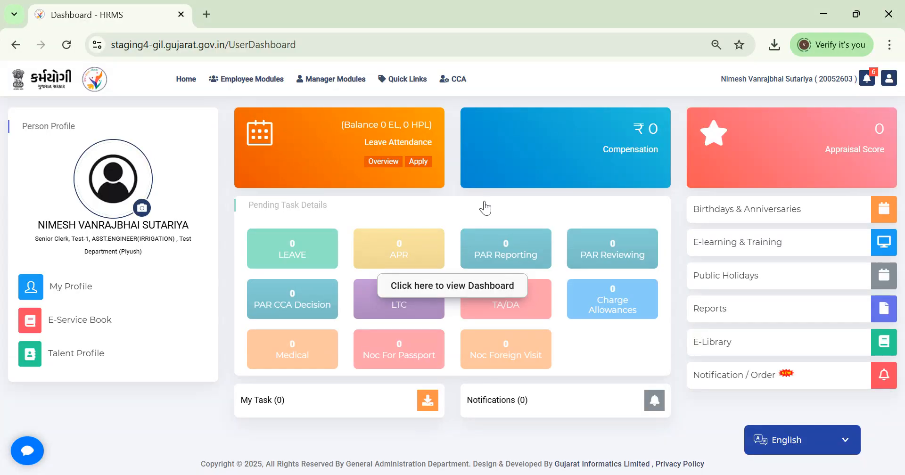
# Step: Bring up the CCA menu from the Karmayogi HRMS dashboard's top navigation
pyautogui.moveTo(456, 83)
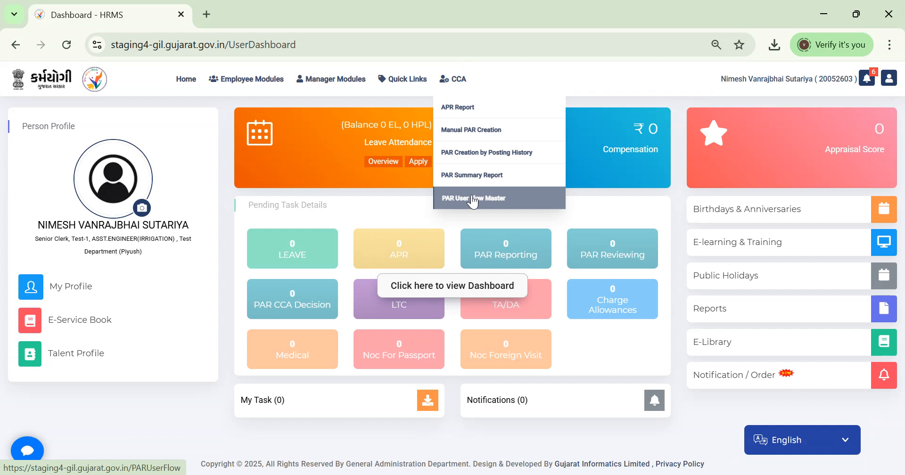
# Step: Search PAR User Flow Master for HRPN 20052603 and open the found flow for editing
pyautogui.click(474, 200)
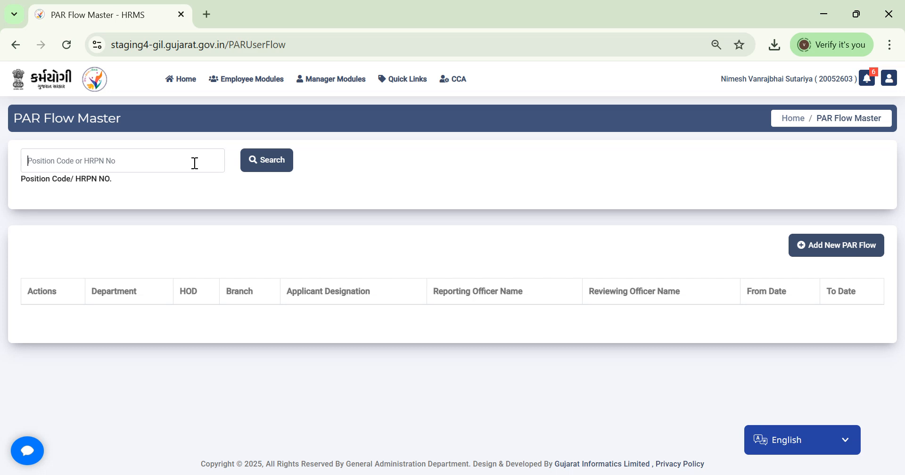
pyautogui.write('200')
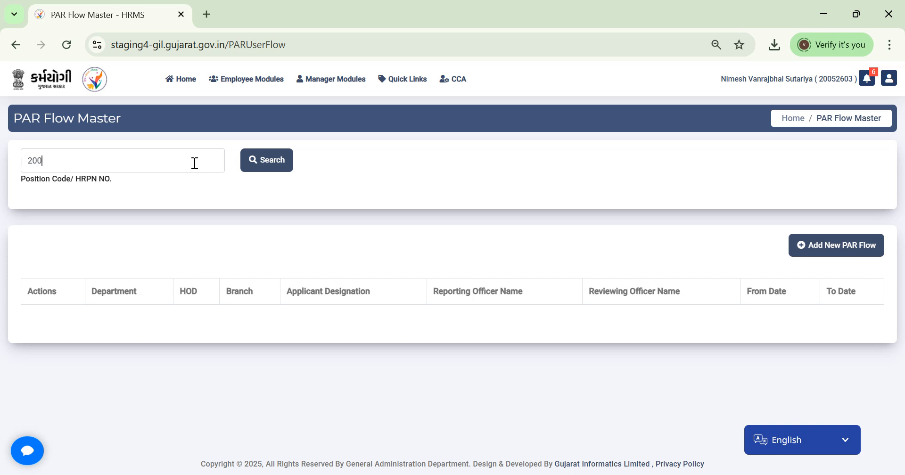
pyautogui.write('52603')
pyautogui.click(261, 169)
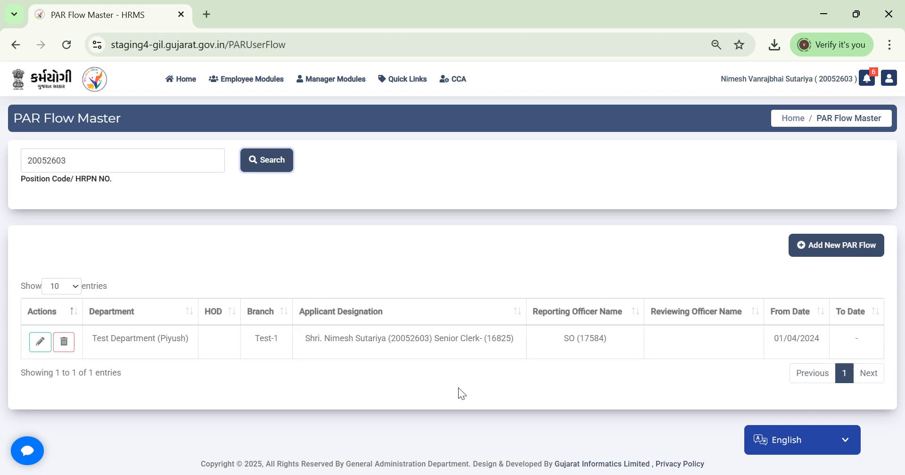
pyautogui.click(42, 345)
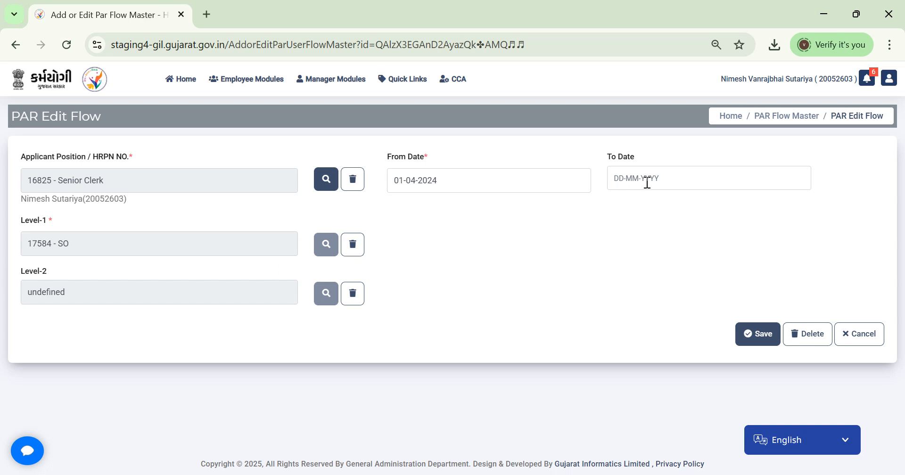
pyautogui.click(747, 330)
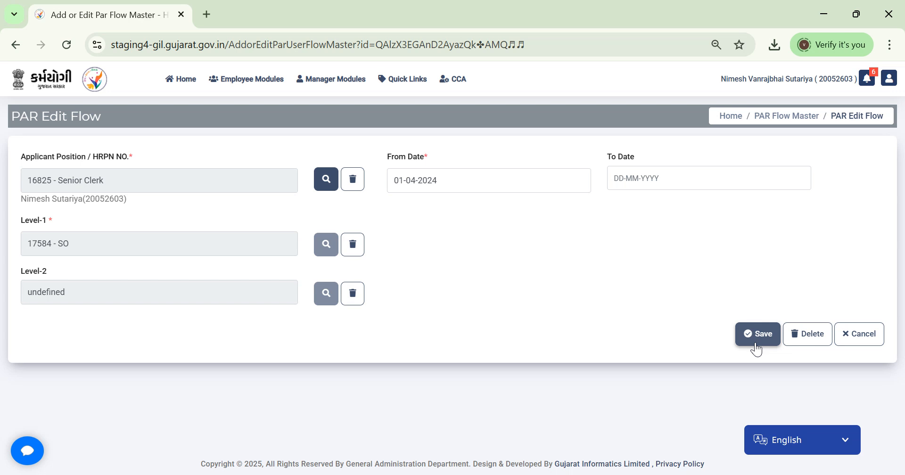
pyautogui.click(868, 345)
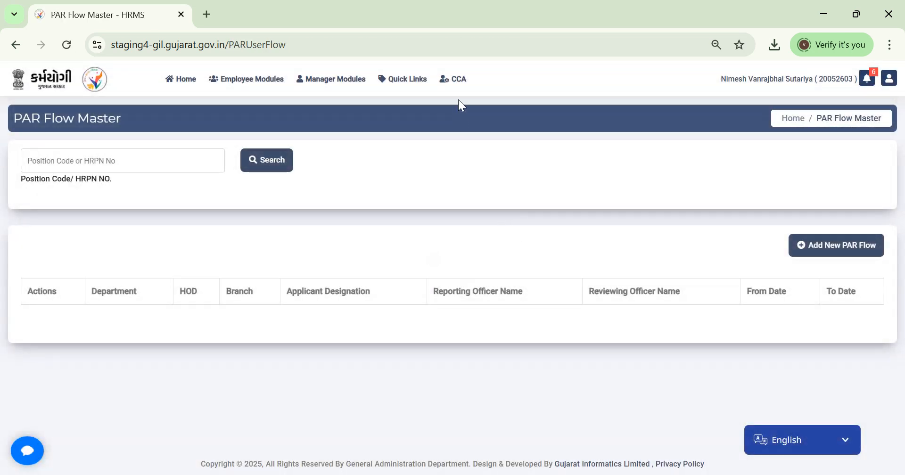
# Step: In PAR Creation by Posting History, choose the DEPUTY SECTION OFFICER NRC cadre and end date 30-09-2024
pyautogui.click(459, 80)
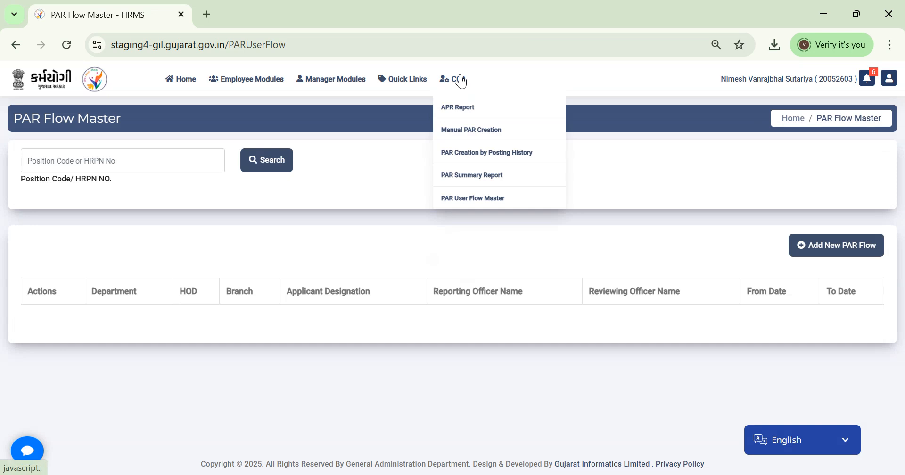
pyautogui.click(463, 156)
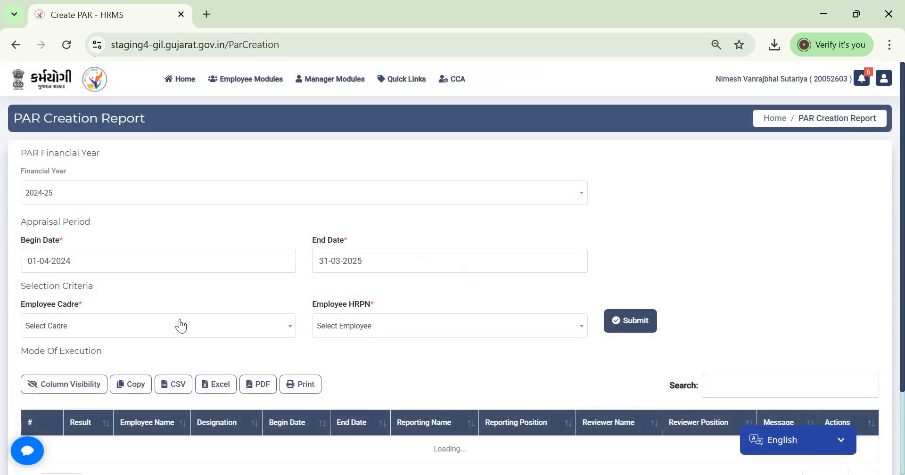
pyautogui.click(208, 332)
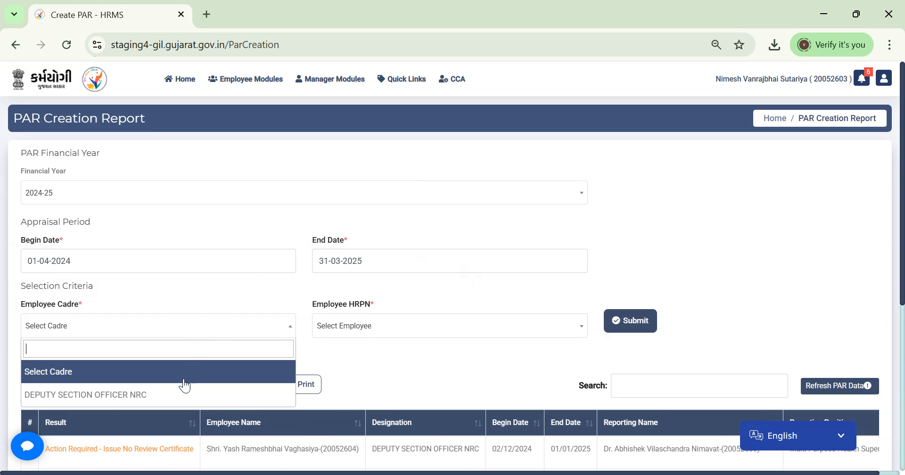
pyautogui.click(179, 395)
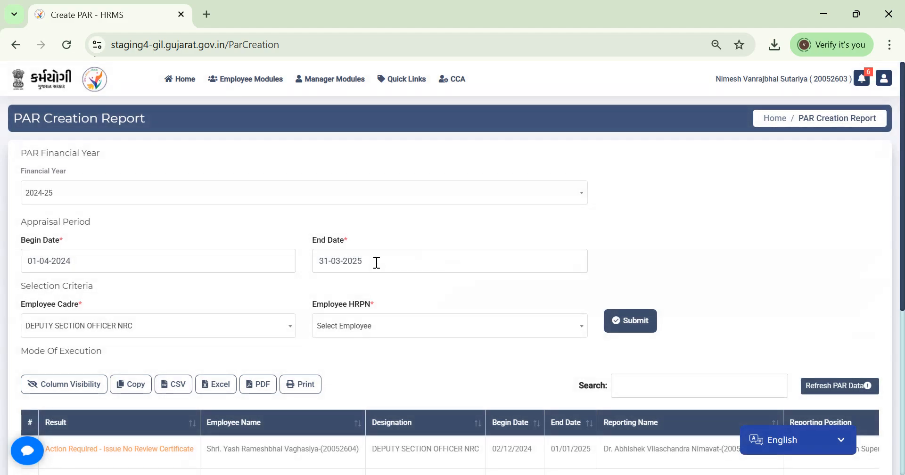
pyautogui.click(376, 260)
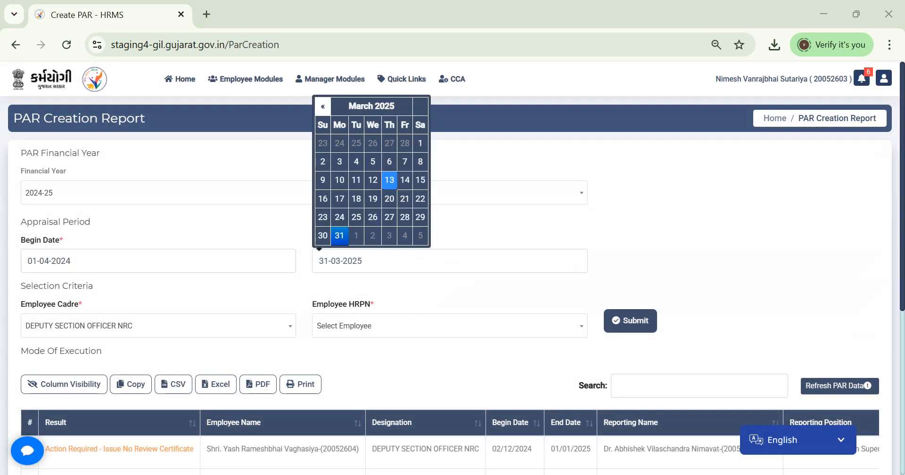
pyautogui.hotkey('alt', 'Tab')
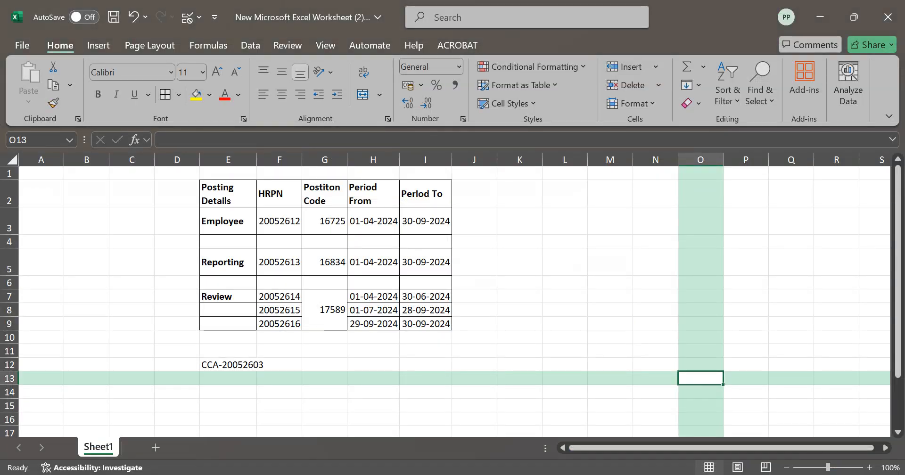
pyautogui.hotkey('alt', 'Tab')
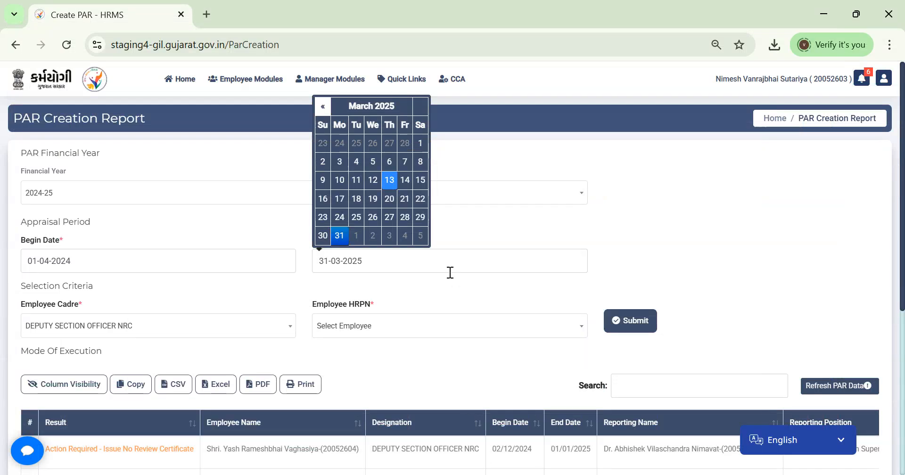
pyautogui.click(322, 107)
pyautogui.click(322, 107)
pyautogui.click(322, 107)
pyautogui.click(322, 108)
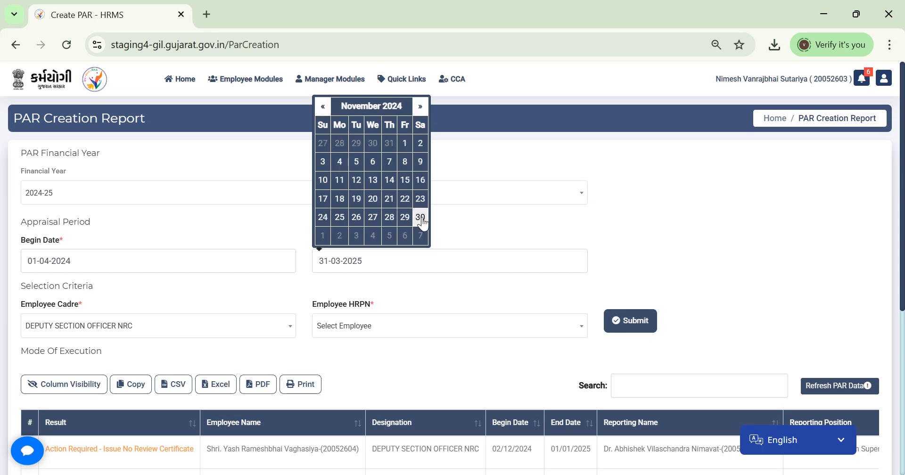
pyautogui.click(323, 112)
pyautogui.click(341, 232)
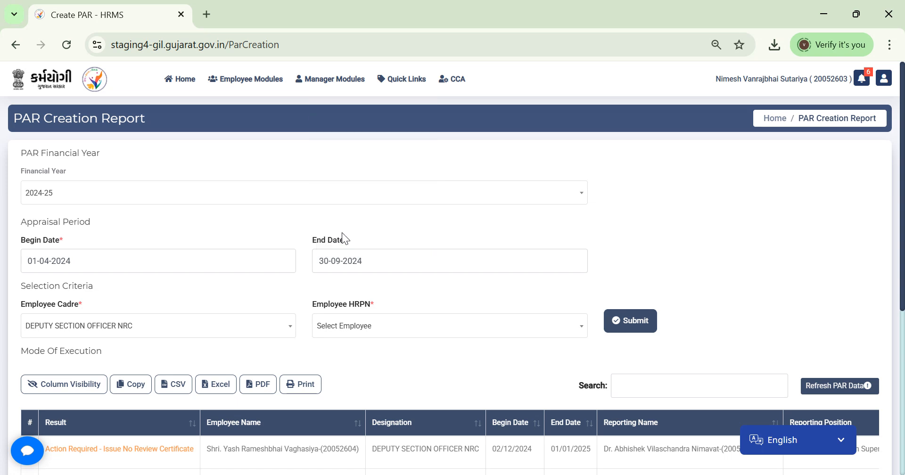
# Step: Pick the target employee under that cadre and submit the PAR record, acknowledging the confirmation
pyautogui.click(403, 328)
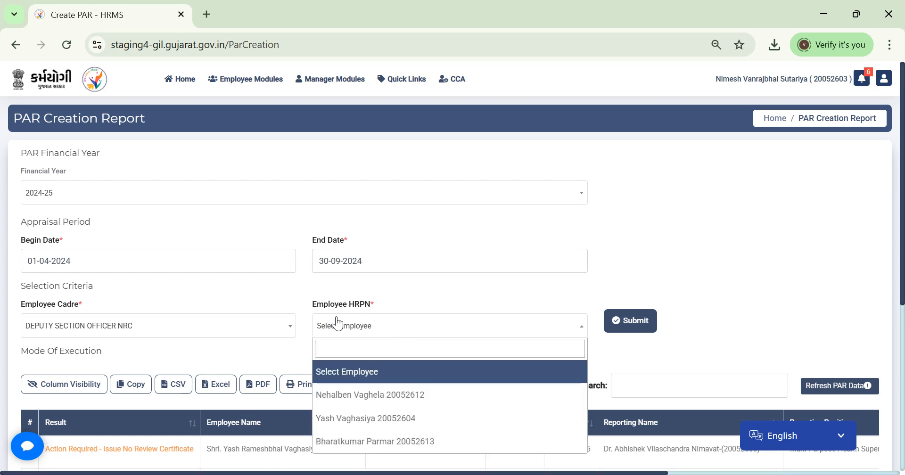
pyautogui.click(262, 328)
pyautogui.click(223, 394)
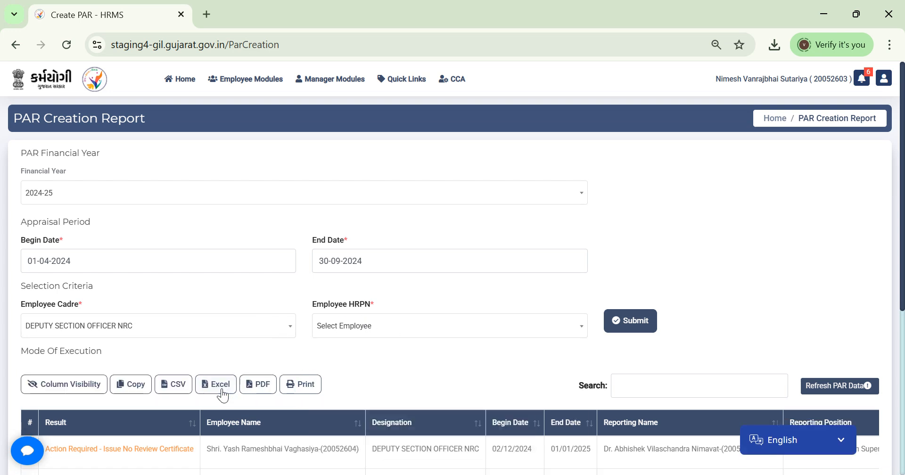
pyautogui.click(368, 329)
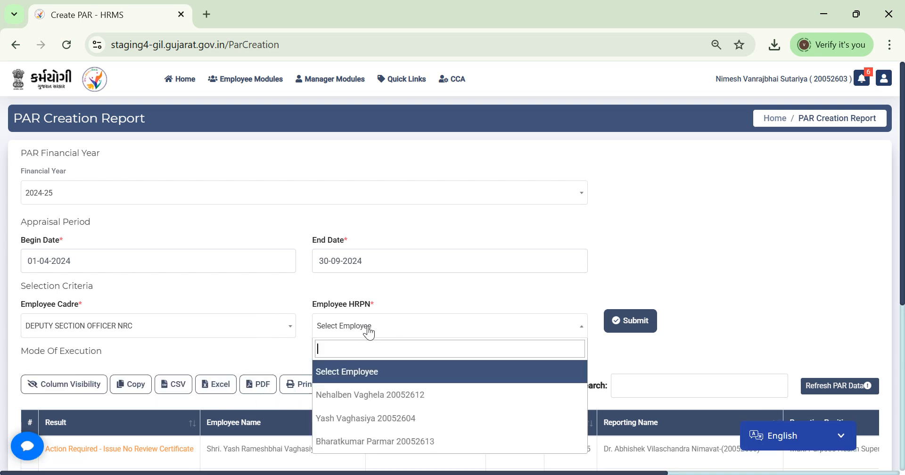
pyautogui.click(375, 394)
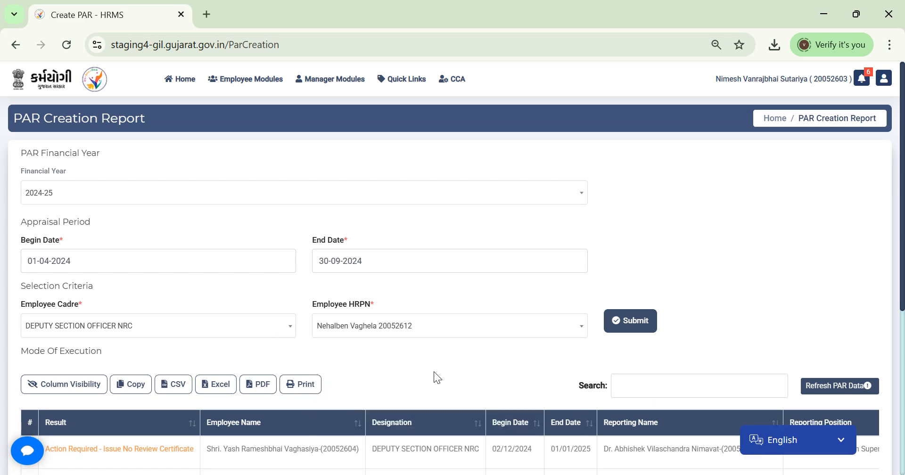
pyautogui.click(632, 323)
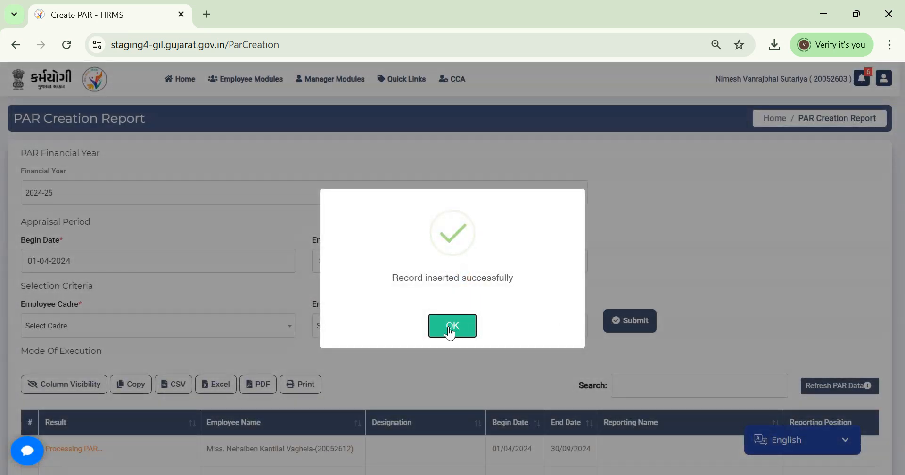
pyautogui.click(451, 327)
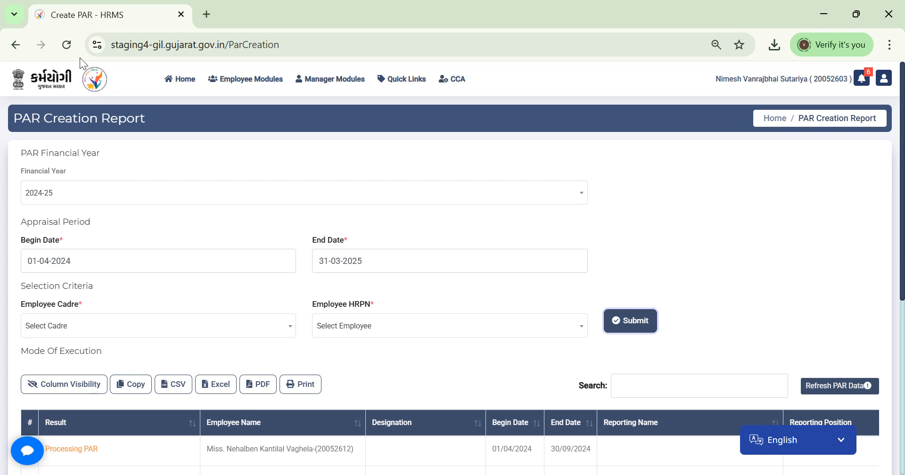
# Step: Refresh the PAR Creation Report and compare the employee's split records with the Excel posting sheet
pyautogui.click(71, 44)
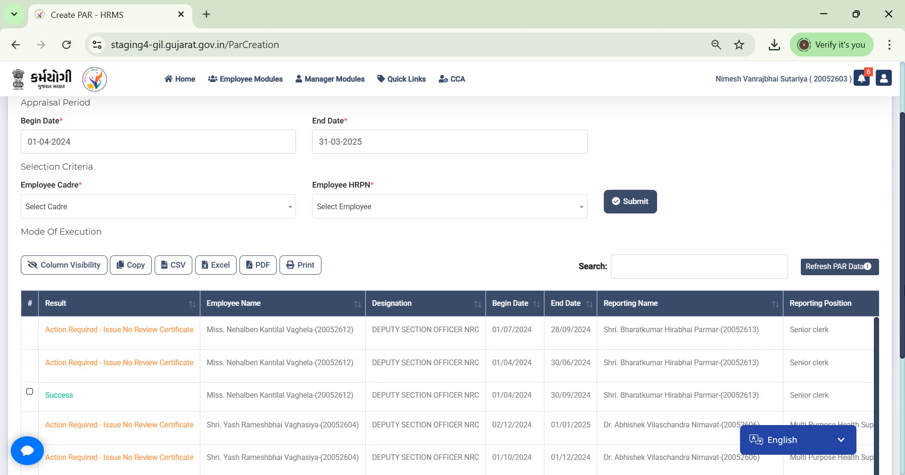
pyautogui.scroll(-2, 453, 306)
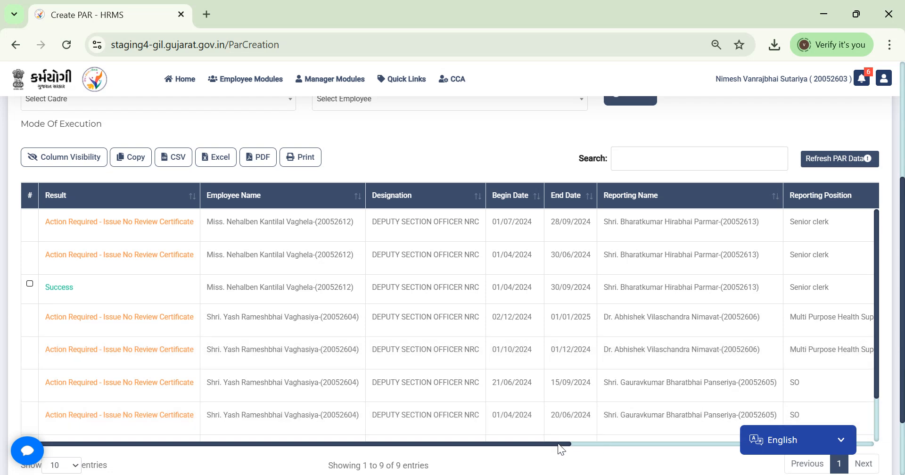
pyautogui.moveTo(561, 449); pyautogui.dragTo(856, 419)
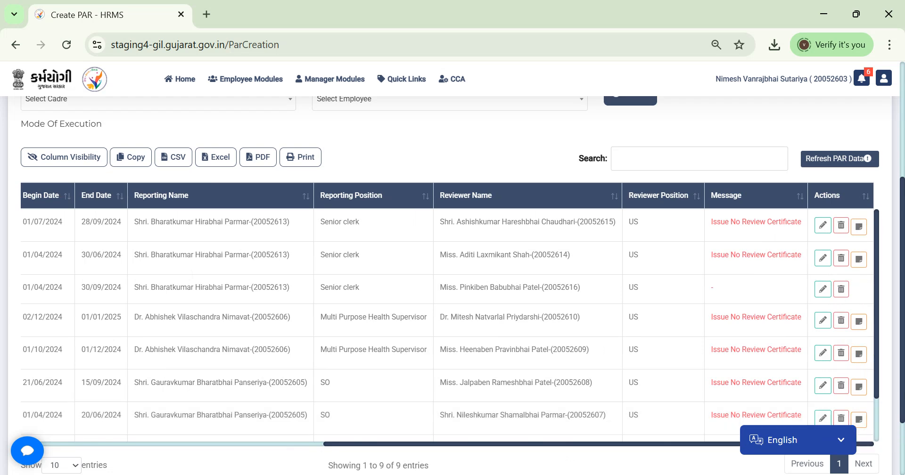
pyautogui.hotkey('alt', 'Tab')
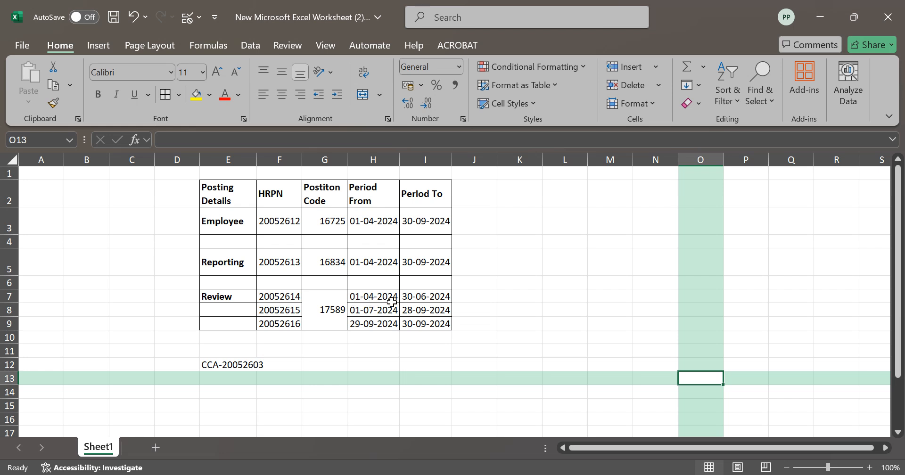
pyautogui.click(820, 17)
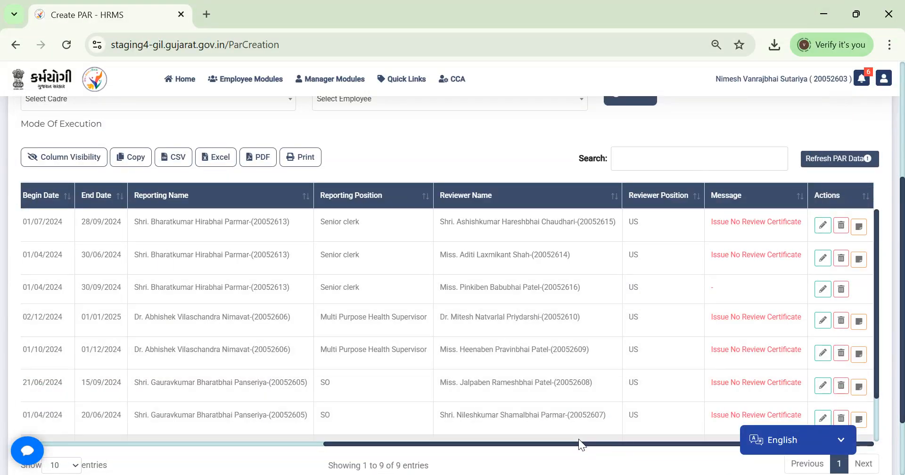
pyautogui.moveTo(580, 448); pyautogui.dragTo(353, 359)
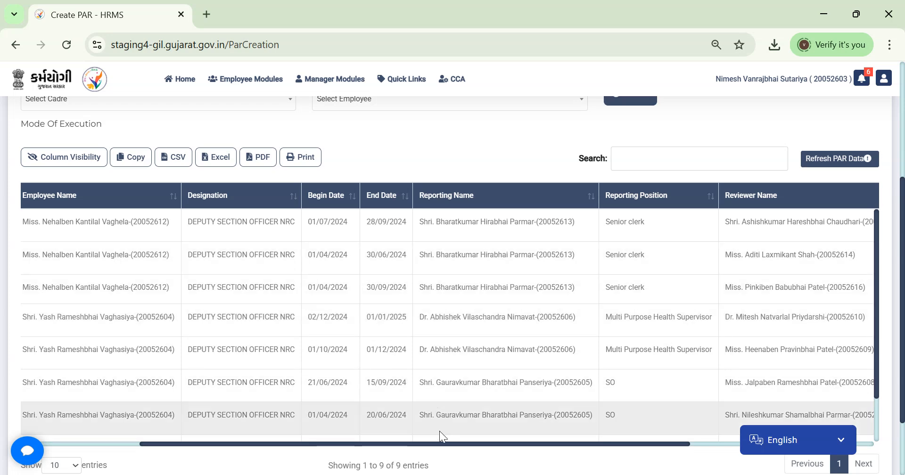
pyautogui.moveTo(443, 450); pyautogui.dragTo(256, 448)
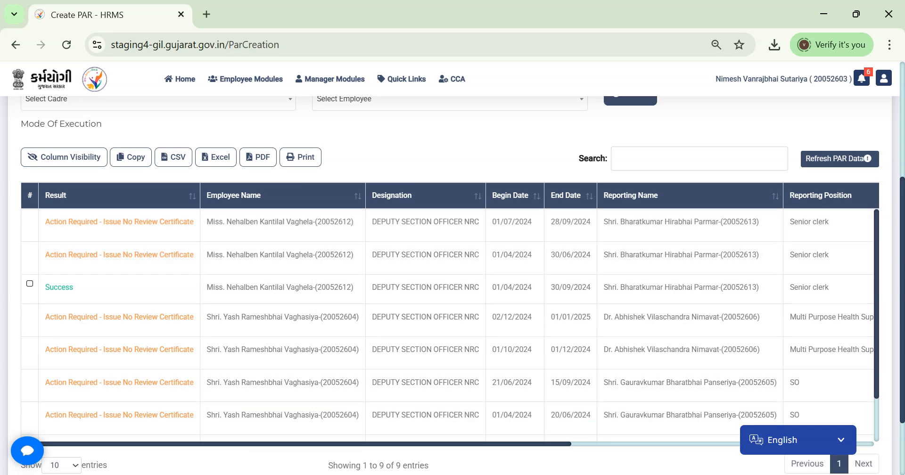
pyautogui.hotkey('alt', 'Tab')
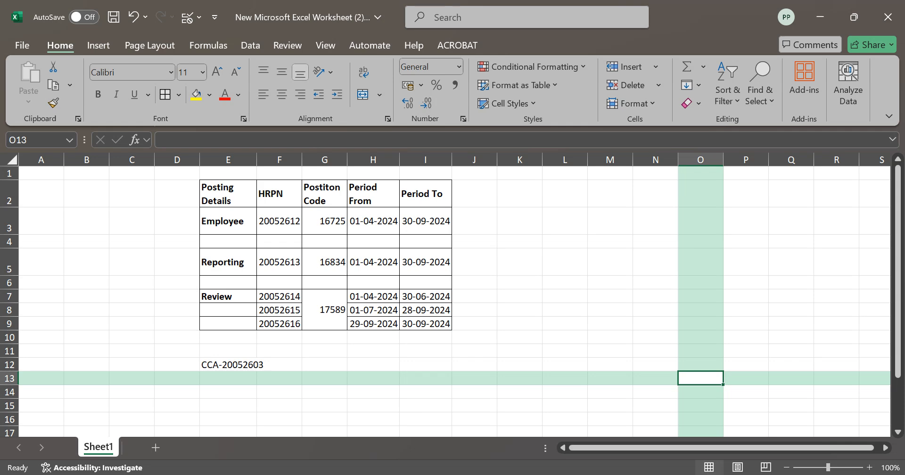
pyautogui.hotkey('alt', 'Tab')
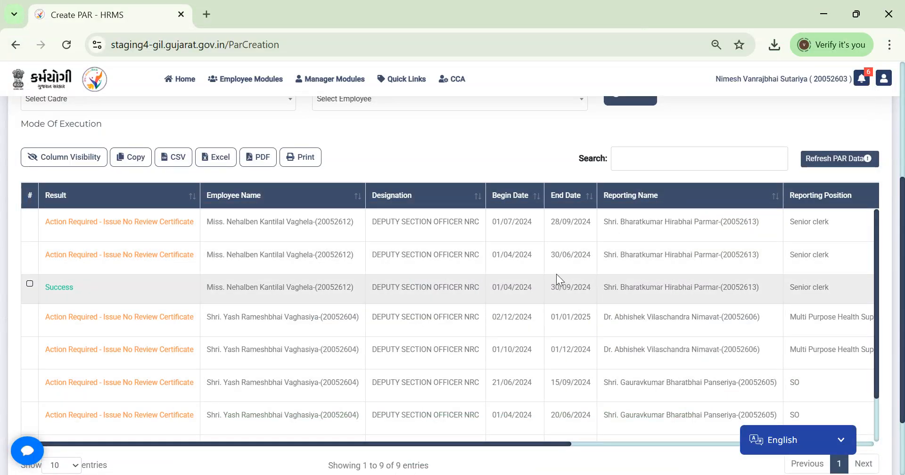
pyautogui.hotkey('alt', 'Tab')
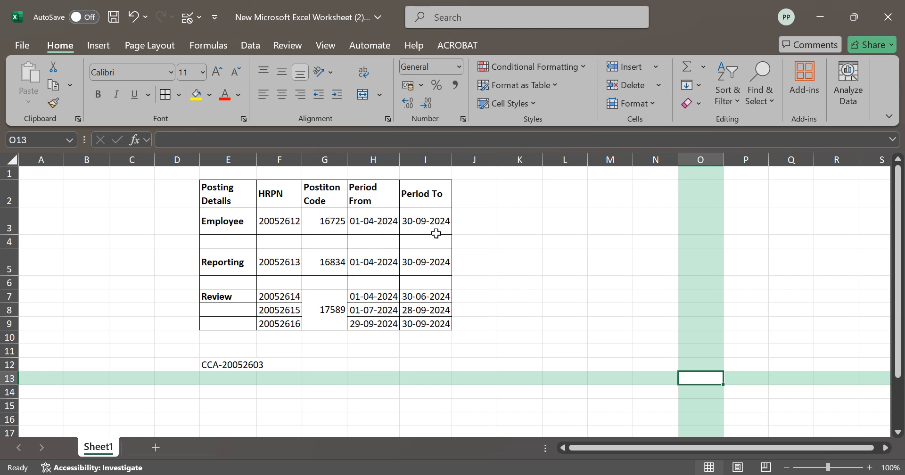
pyautogui.click(820, 16)
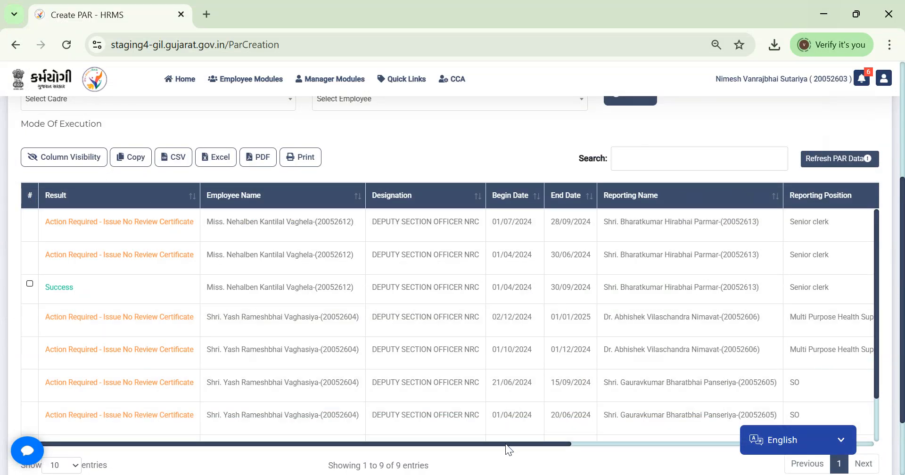
pyautogui.moveTo(508, 445); pyautogui.dragTo(757, 461)
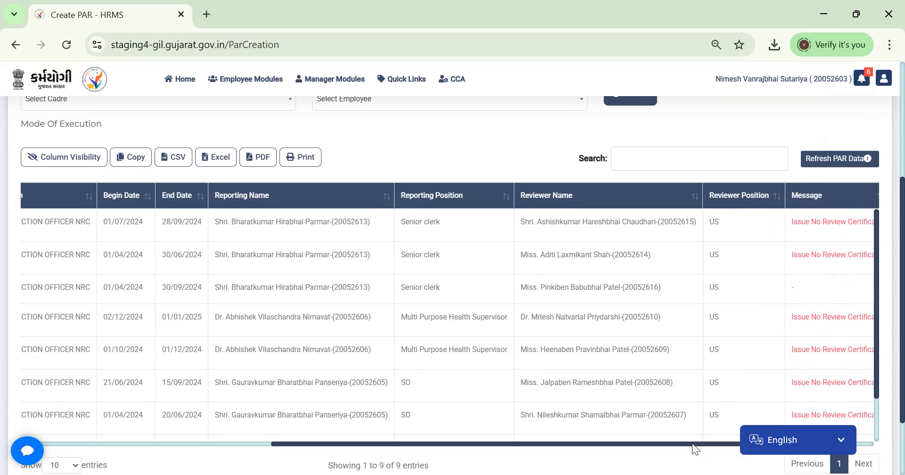
pyautogui.moveTo(695, 446); pyautogui.dragTo(433, 446)
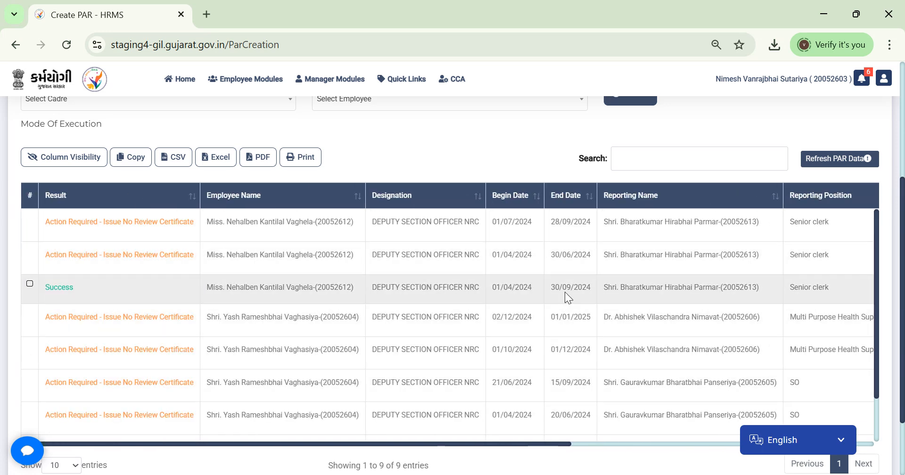
pyautogui.moveTo(555, 447); pyautogui.dragTo(773, 439)
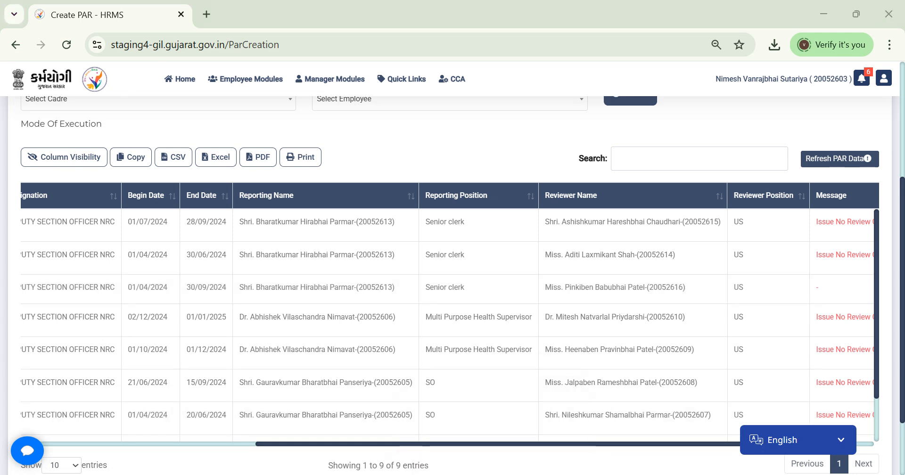
pyautogui.hotkey('alt', 'Tab')
pyautogui.click(284, 324)
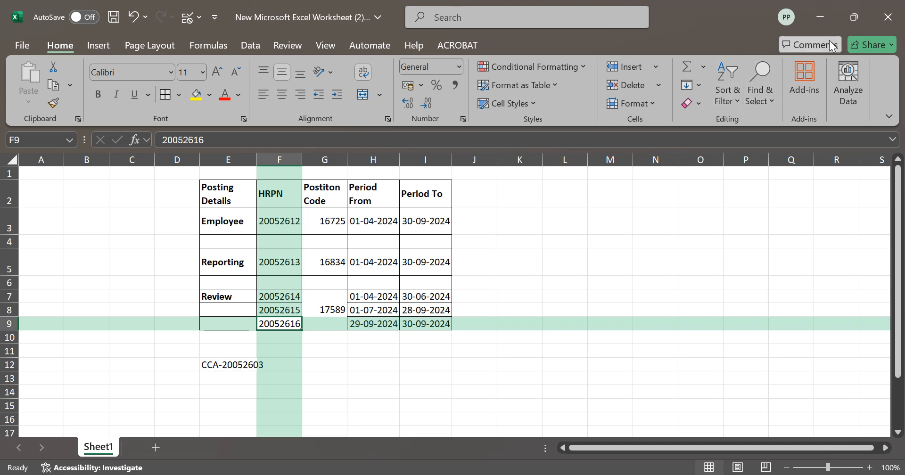
pyautogui.click(826, 23)
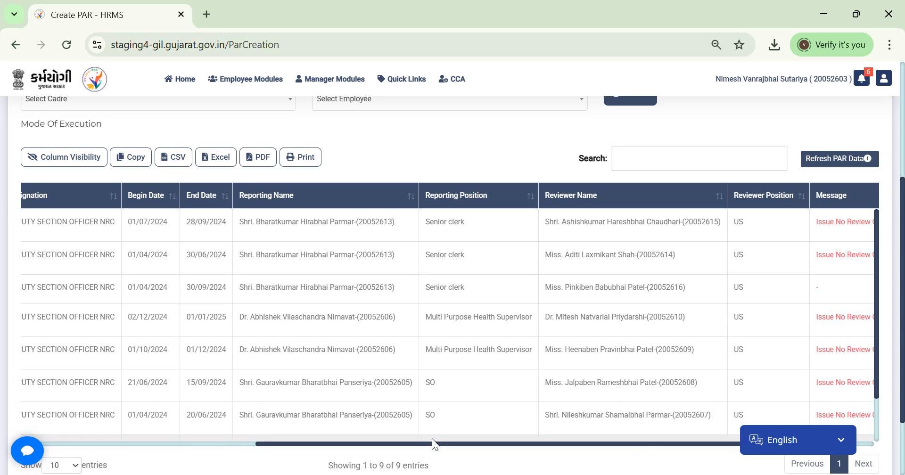
pyautogui.moveTo(430, 445); pyautogui.dragTo(162, 430)
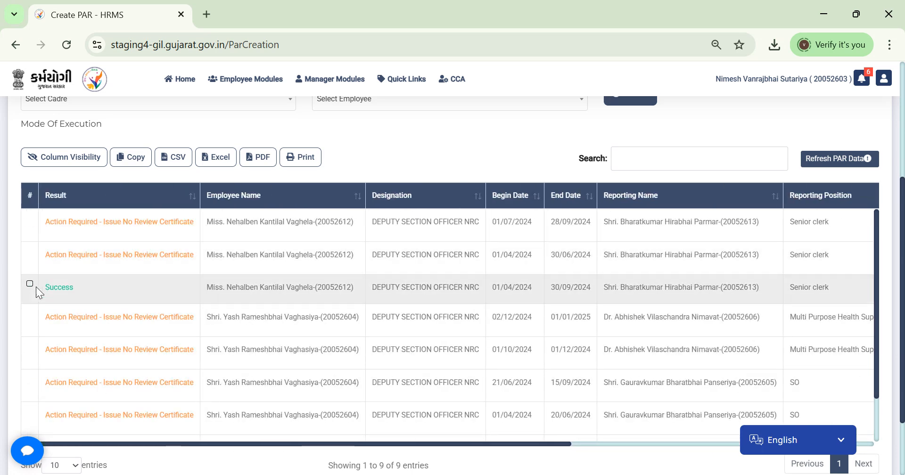
# Step: Select and send the employee's Success PAR for 01/04/2024–30/09/2024, then dismiss the confirmation
pyautogui.click(29, 284)
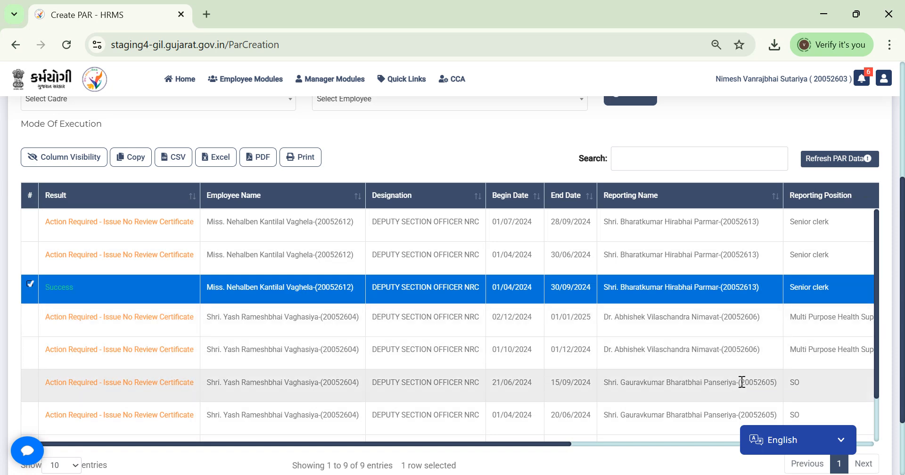
pyautogui.scroll(-2, 903, 321)
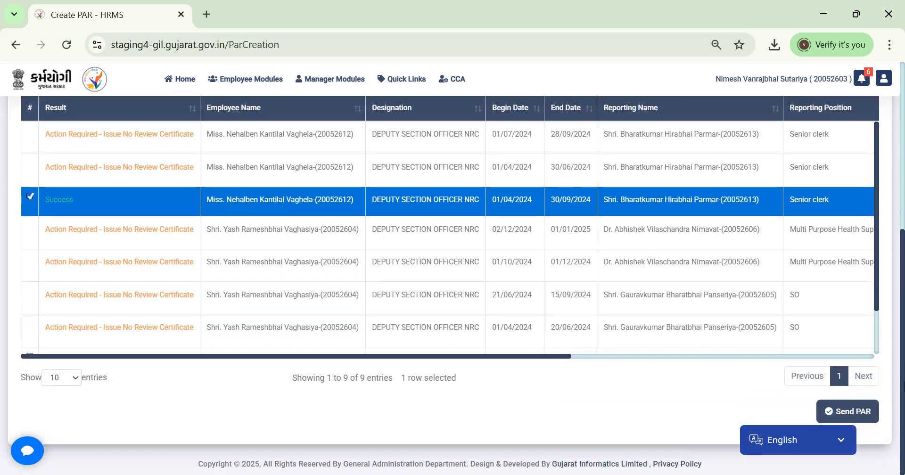
pyautogui.click(846, 413)
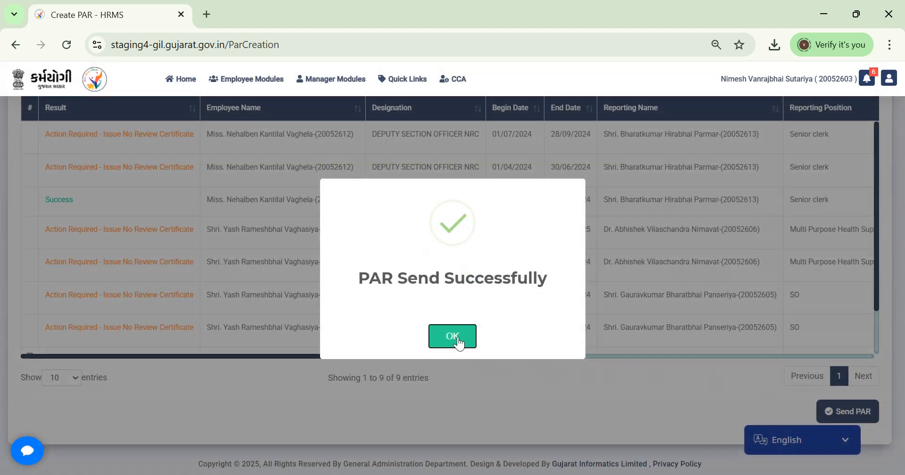
pyautogui.click(457, 338)
pyautogui.scroll(4, 902, 318)
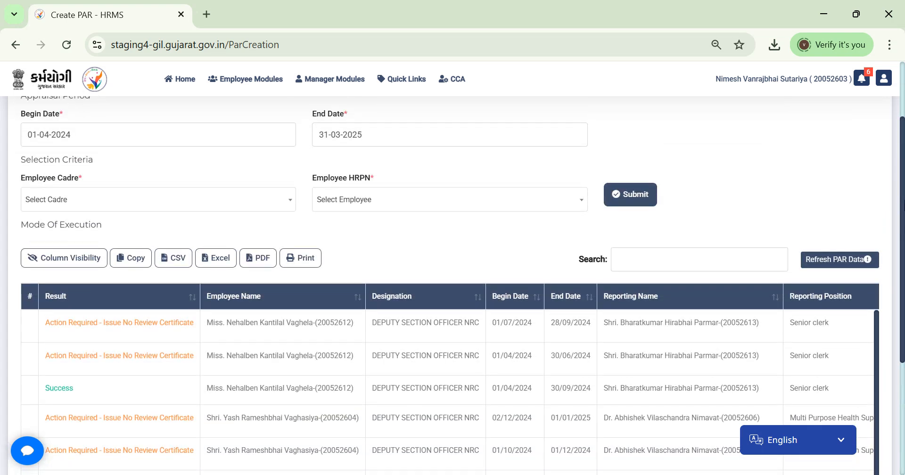
pyautogui.scroll(-2, 901, 225)
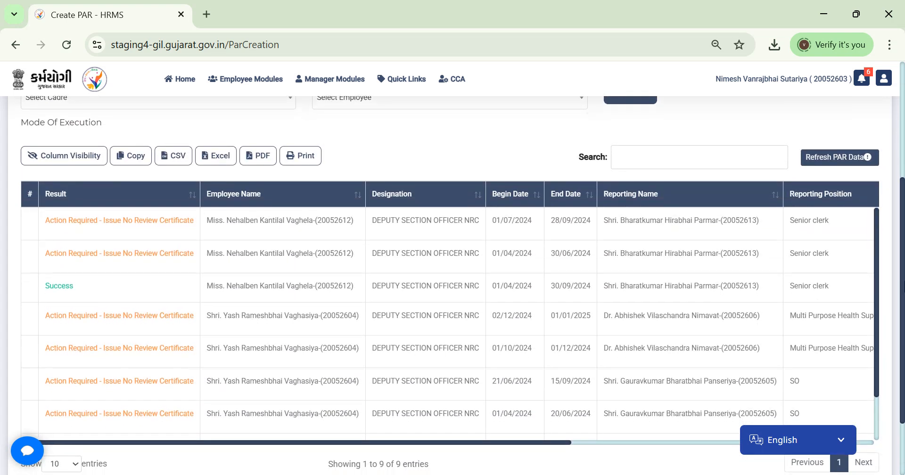
pyautogui.moveTo(546, 442); pyautogui.dragTo(885, 424)
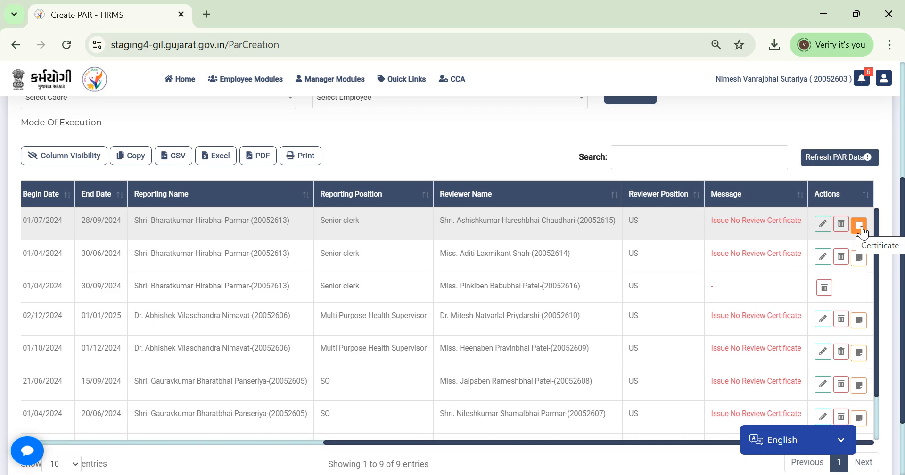
# Step: Issue the certificate for the 01/07/2024 PAR row and confirm with Yes in the warning
pyautogui.click(860, 227)
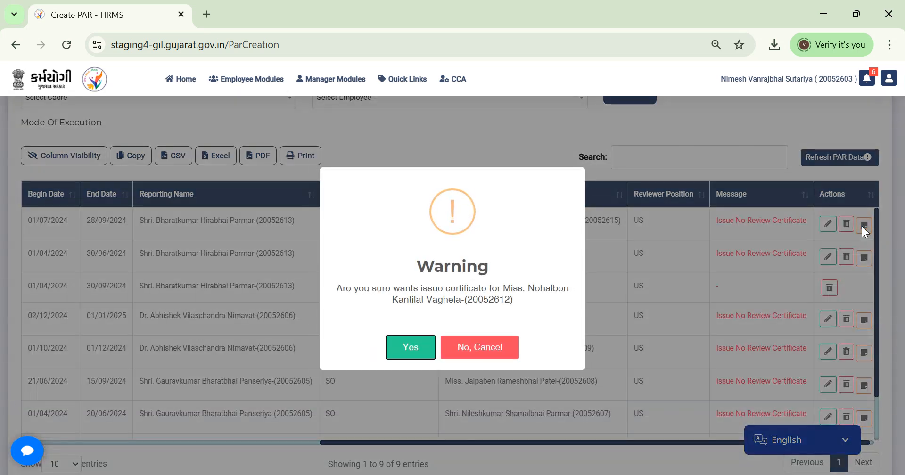
pyautogui.click(405, 350)
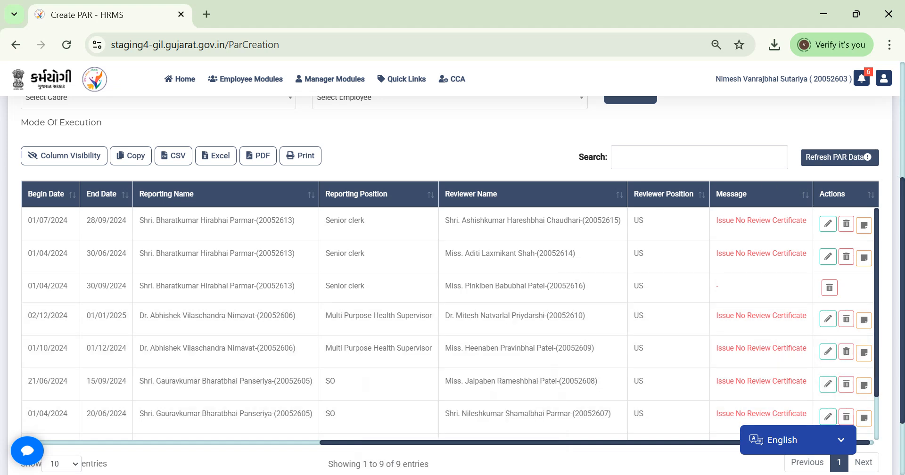
pyautogui.rightClick(462, 474)
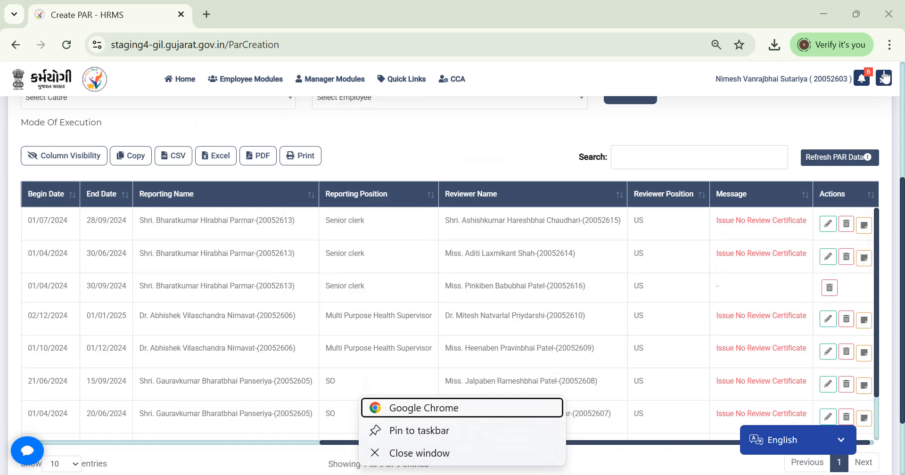
# Step: Log out of the administrator account and sign in with the employee's HRPN and password
pyautogui.click(884, 78)
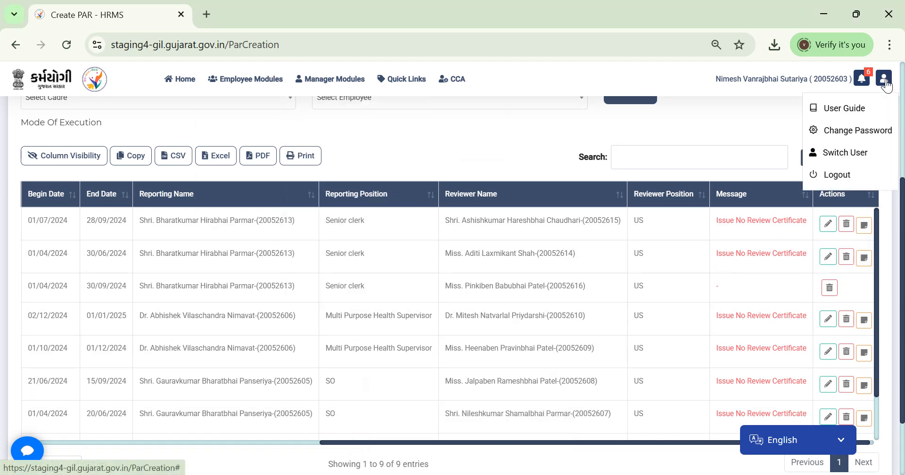
pyautogui.click(837, 175)
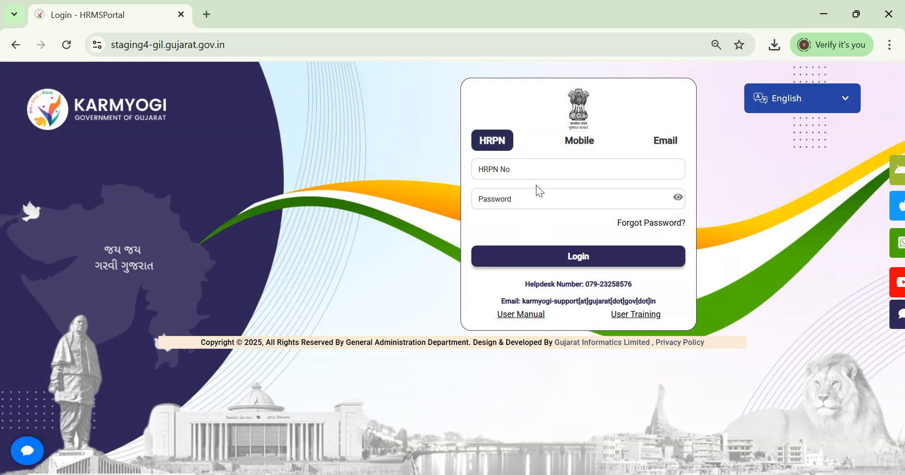
pyautogui.click(464, 474)
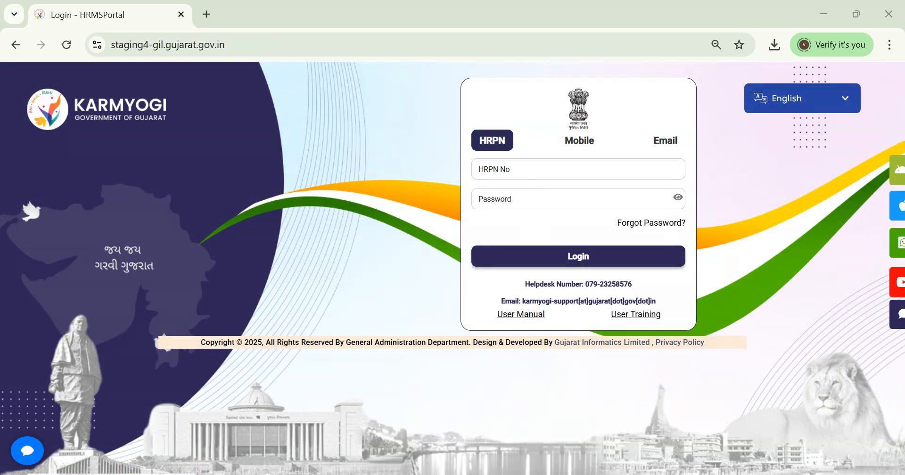
pyautogui.click(464, 474)
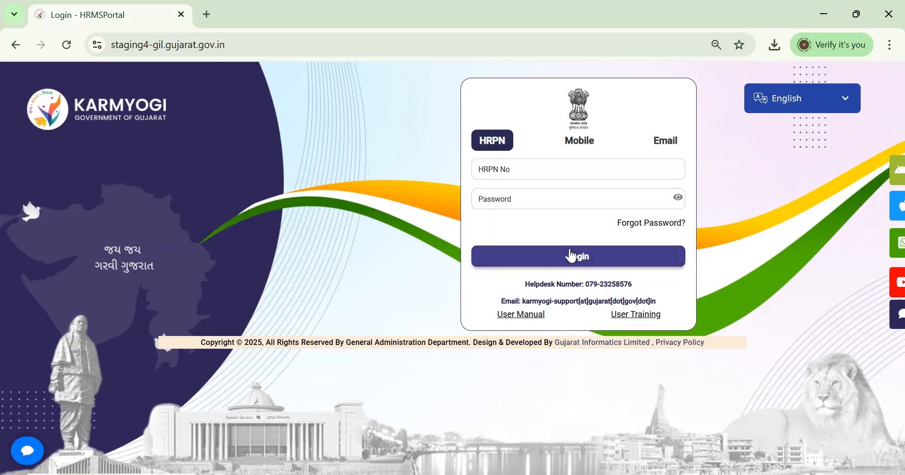
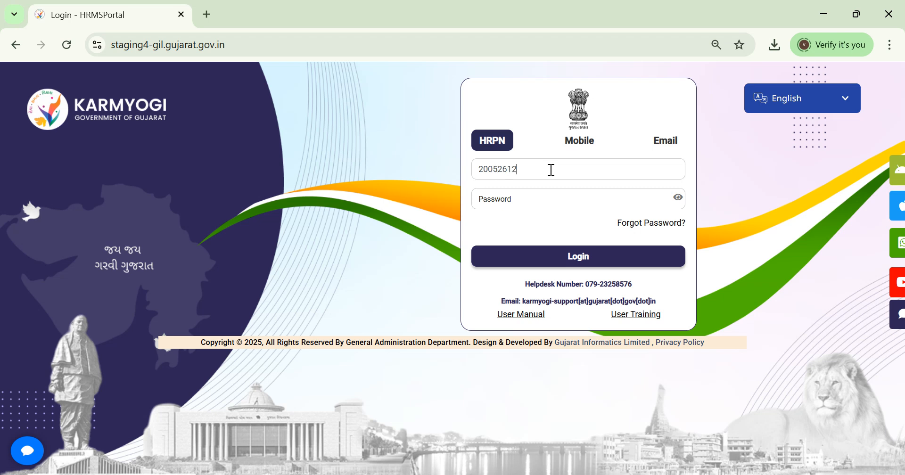
pyautogui.click(534, 201)
pyautogui.write('•')
pyautogui.press('Return')
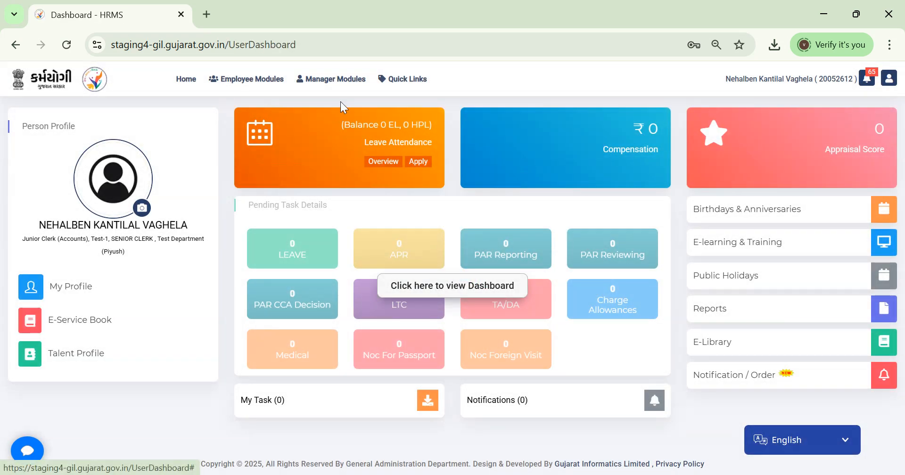
# Step: Open the Employee PAR List, then download and view the No Review Certificate PDF for 01/07/2024–28/09/2024
pyautogui.click(246, 79)
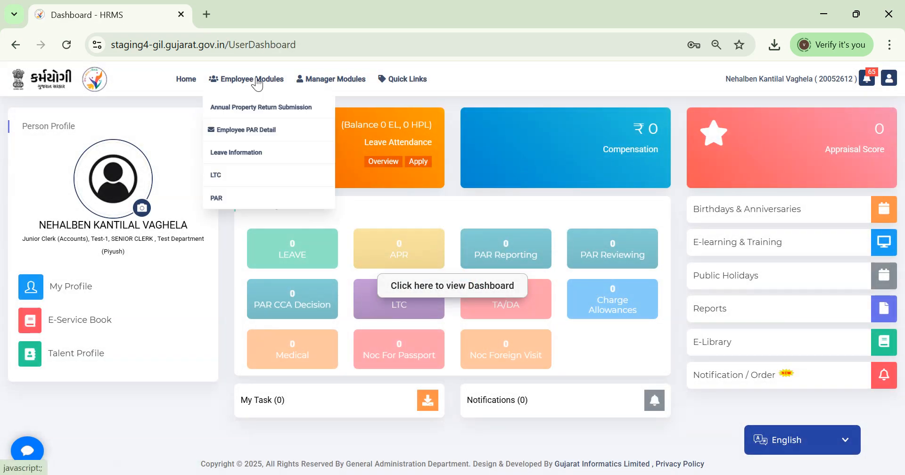
pyautogui.click(238, 201)
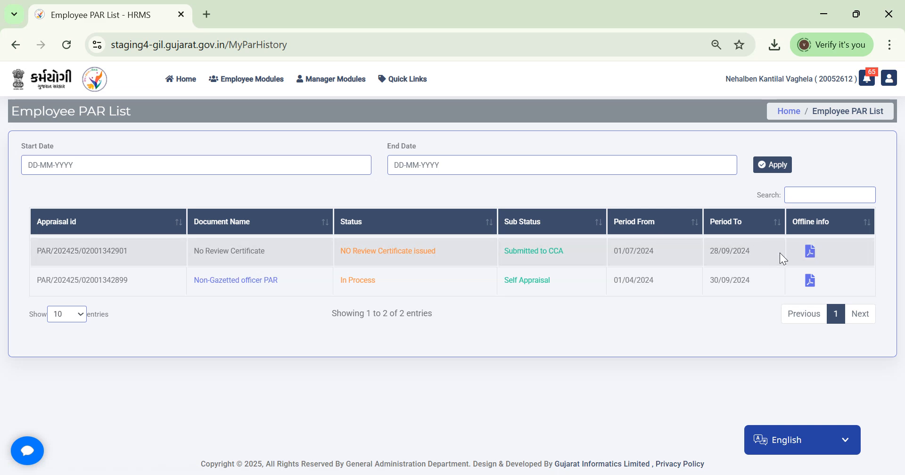
pyautogui.click(815, 254)
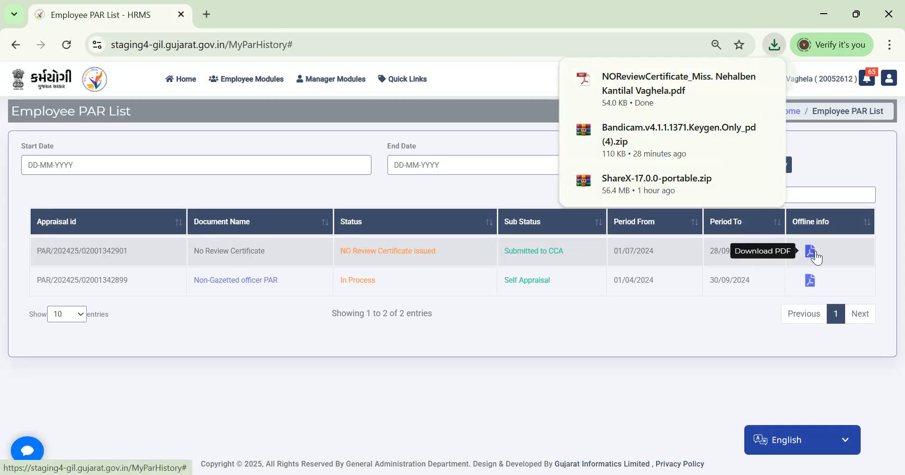
pyautogui.click(712, 87)
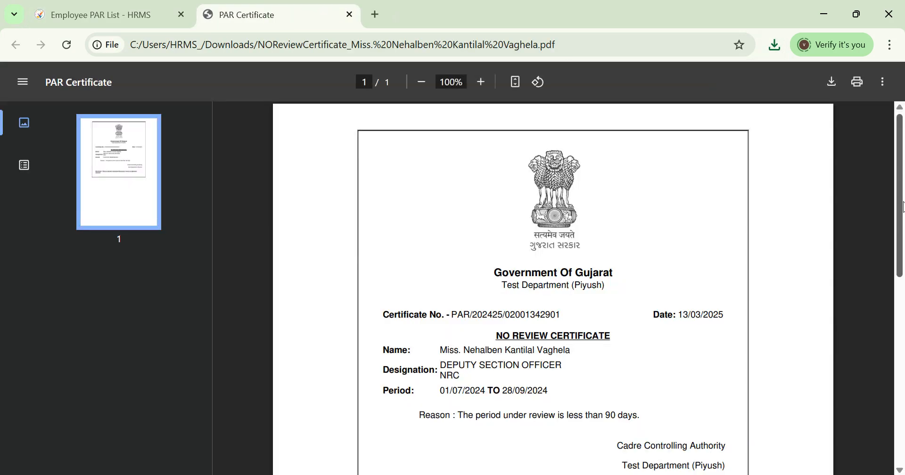
pyautogui.moveTo(902, 207); pyautogui.dragTo(900, 265)
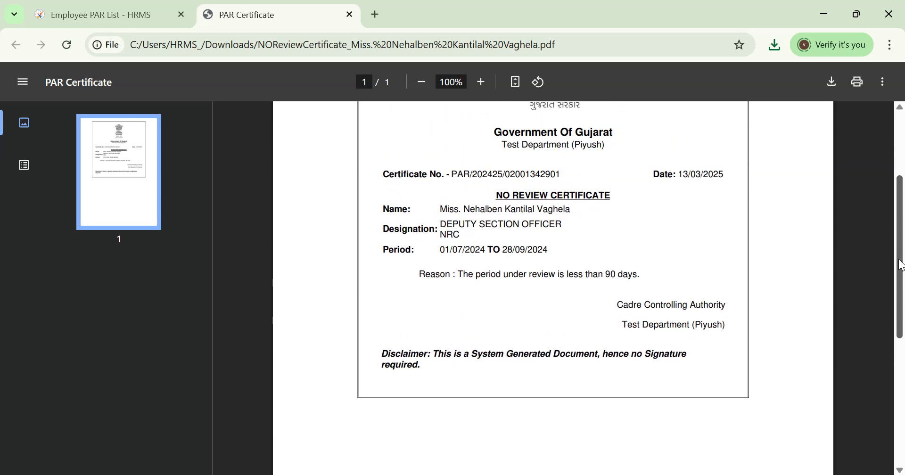
pyautogui.click(349, 14)
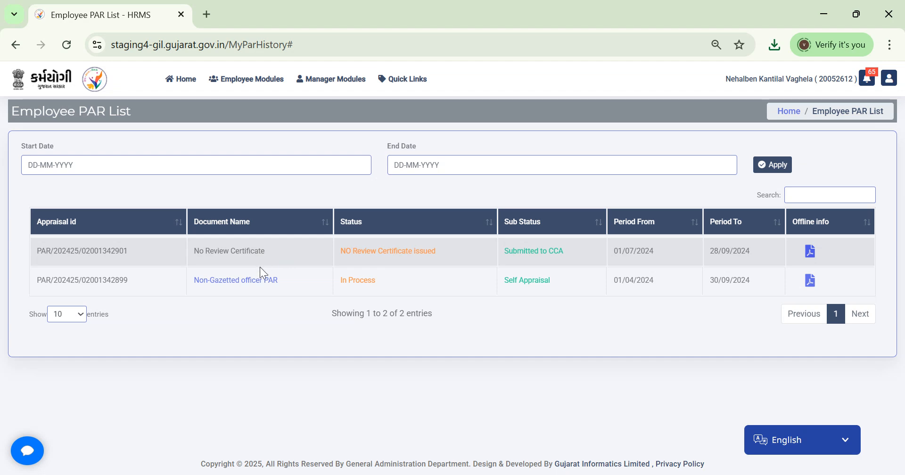
# Step: Open the Non-Gazetted officer PAR and enter 'test' for duties and first accomplishment, 'no' for extraordinary contribution
pyautogui.click(249, 281)
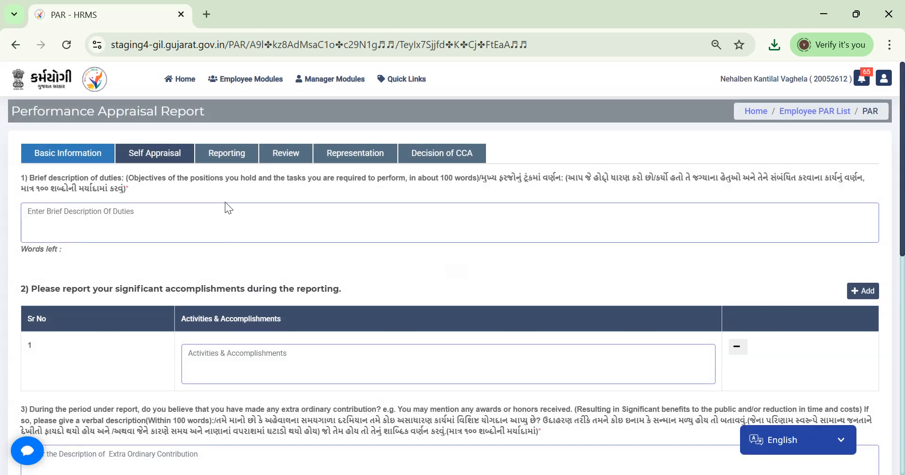
pyautogui.click(150, 229)
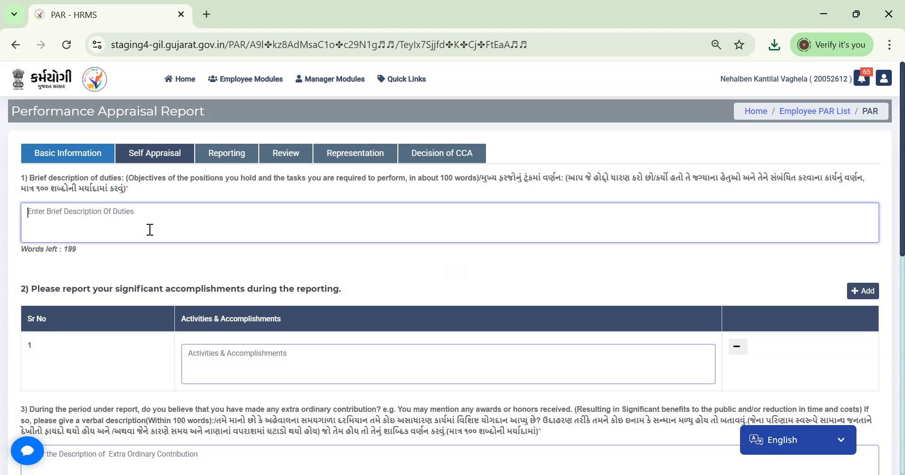
pyautogui.write('test')
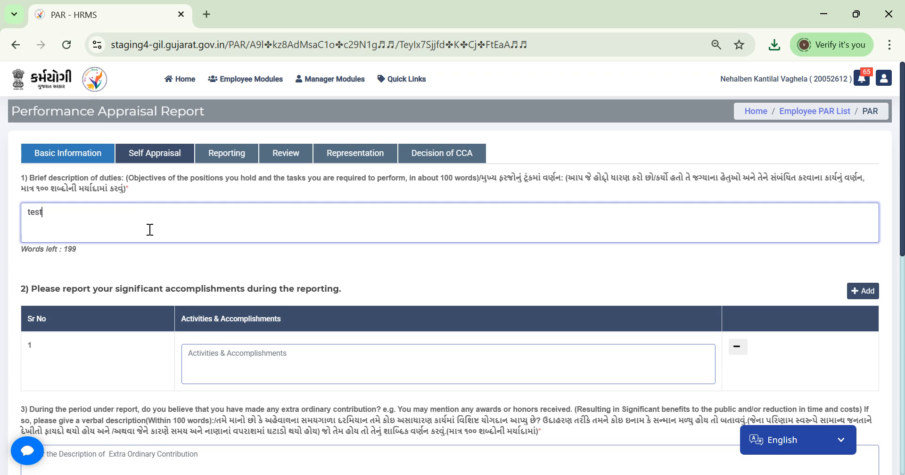
pyautogui.click(216, 352)
pyautogui.write('test')
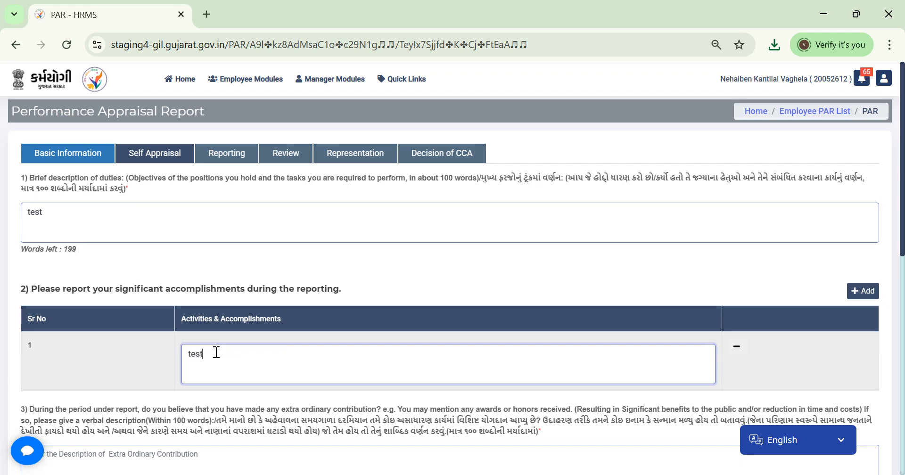
pyautogui.press('Tab')
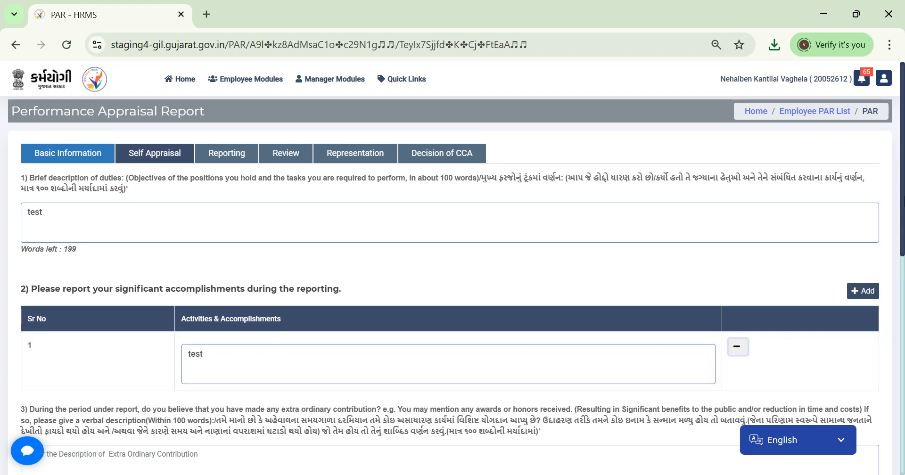
pyautogui.scroll(-3, 900, 188)
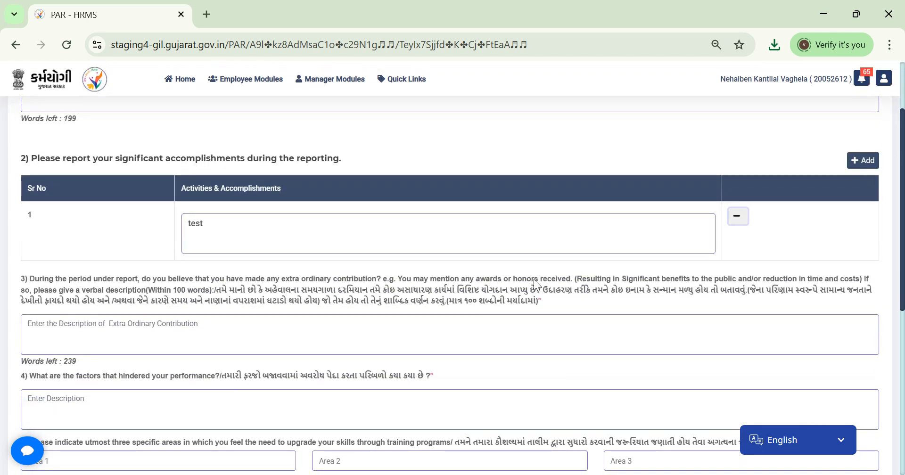
pyautogui.click(500, 334)
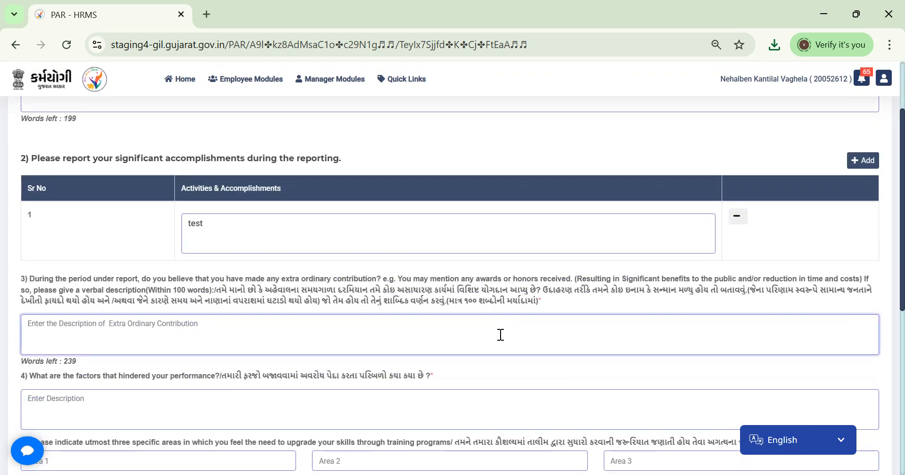
pyautogui.write('no')
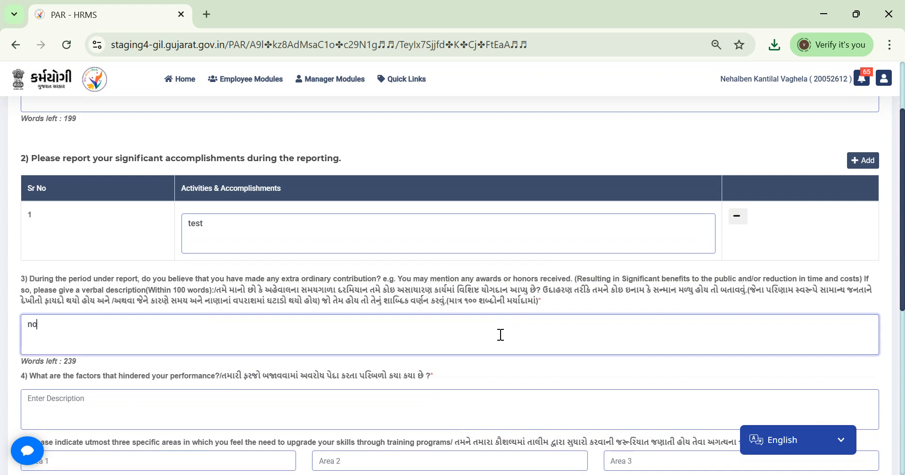
# Step: Answer 'no' for performance hindrances, enter 'test' in three training areas, and submit the self appraisal
pyautogui.scroll(-4, 355, 245)
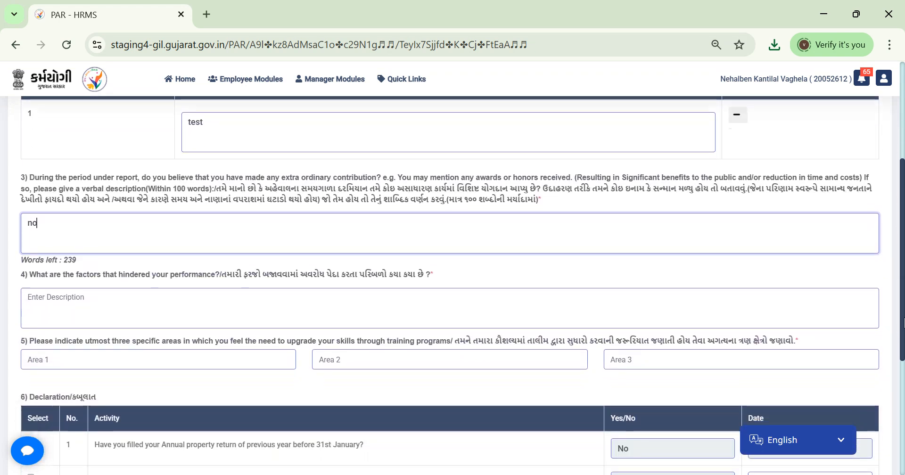
pyautogui.click(369, 210)
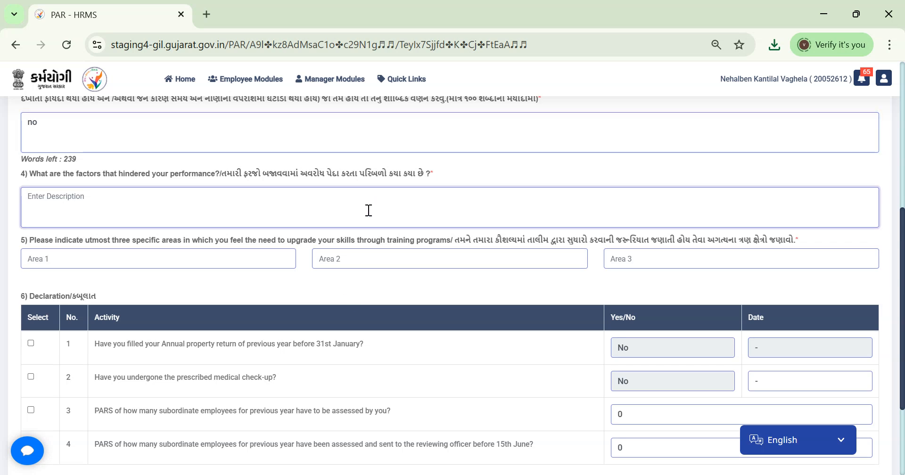
pyautogui.write('no')
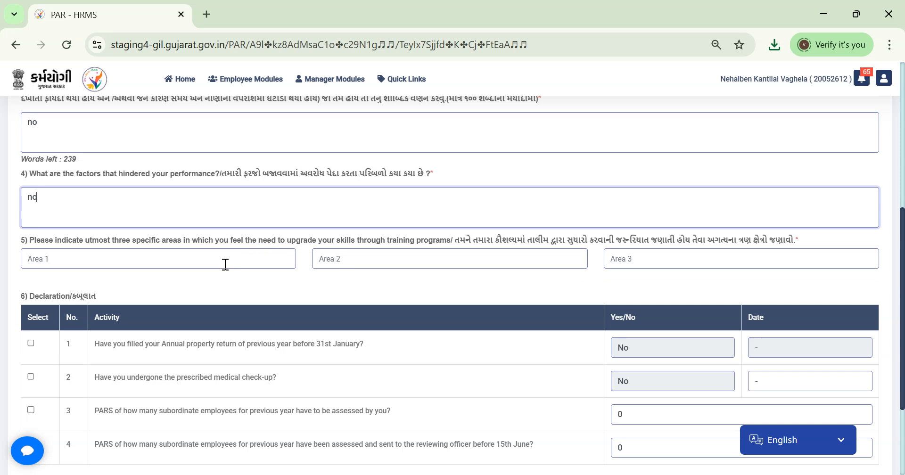
pyautogui.click(225, 264)
pyautogui.write('test')
pyautogui.press('Tab')
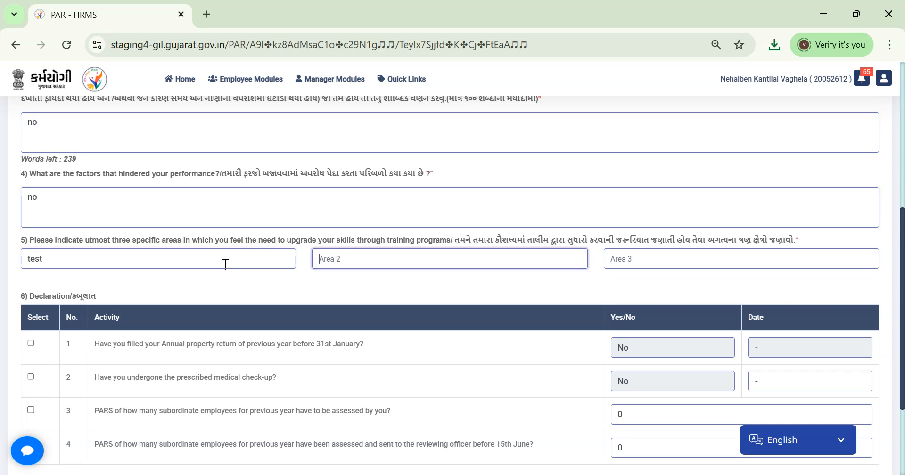
pyautogui.write('test')
pyautogui.press('Tab')
pyautogui.write('test')
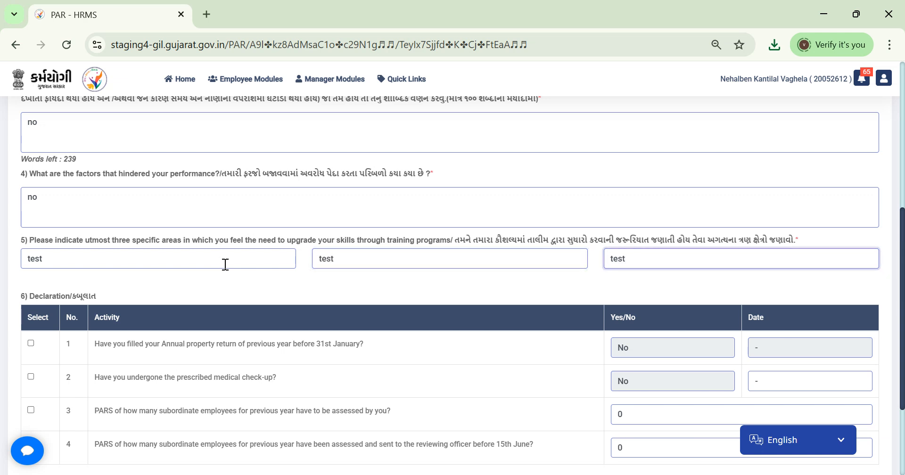
pyautogui.press('Tab')
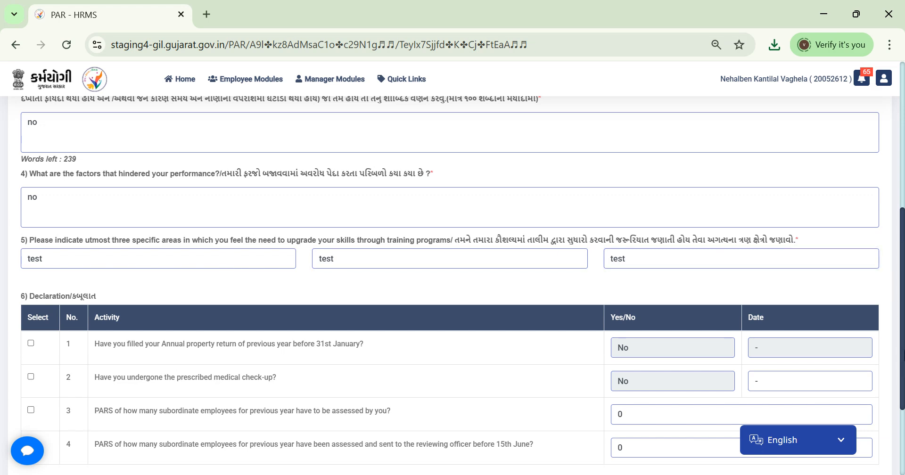
pyautogui.moveTo(904, 345); pyautogui.dragTo(903, 412)
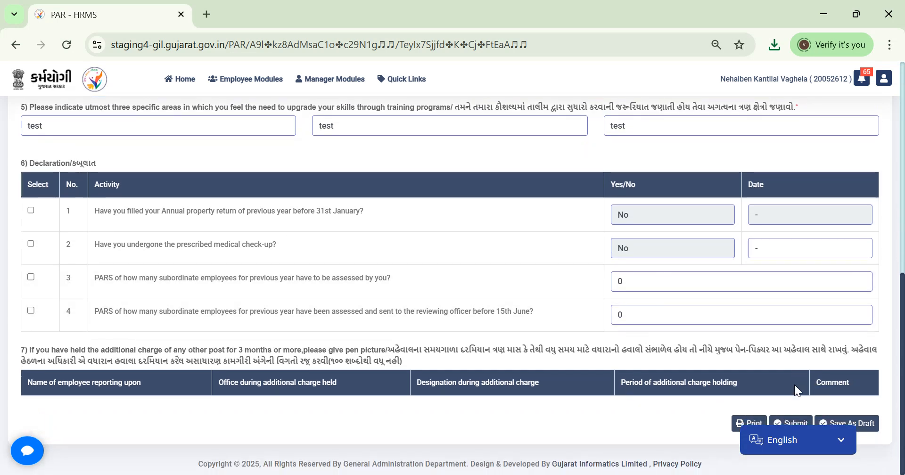
pyautogui.click(791, 424)
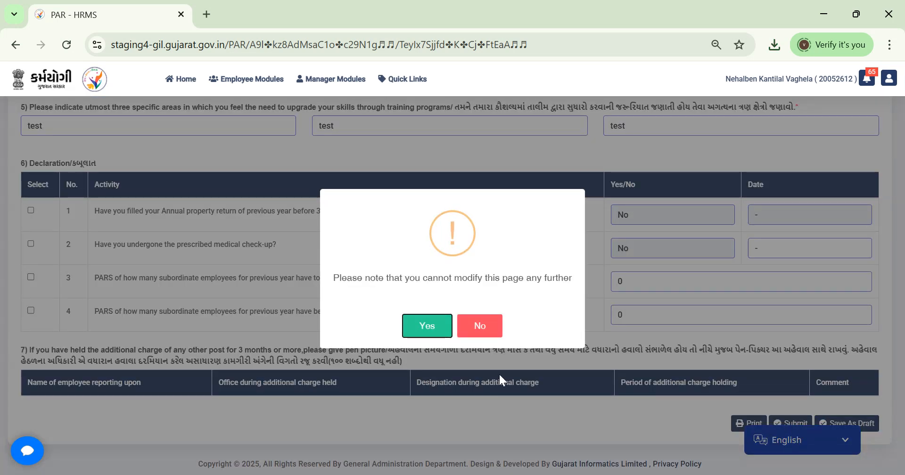
# Step: Confirm the final submission with Yes, acknowledge the success message, and scroll back to the form's top
pyautogui.click(426, 326)
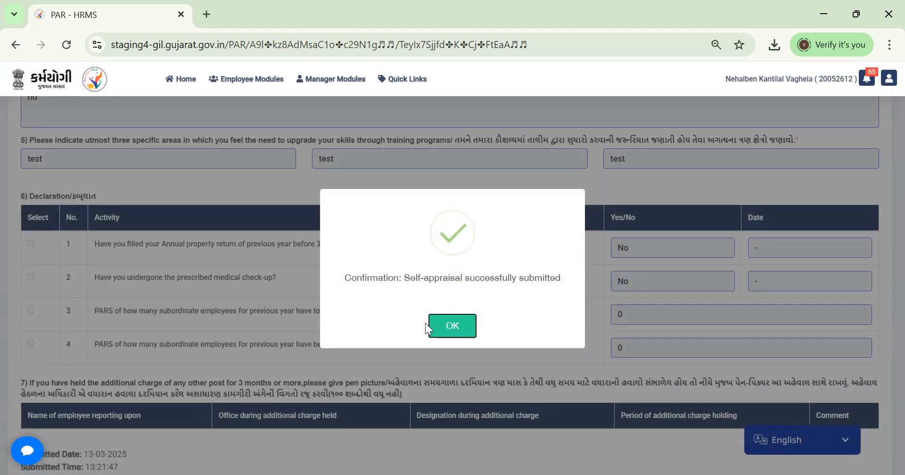
pyautogui.click(450, 332)
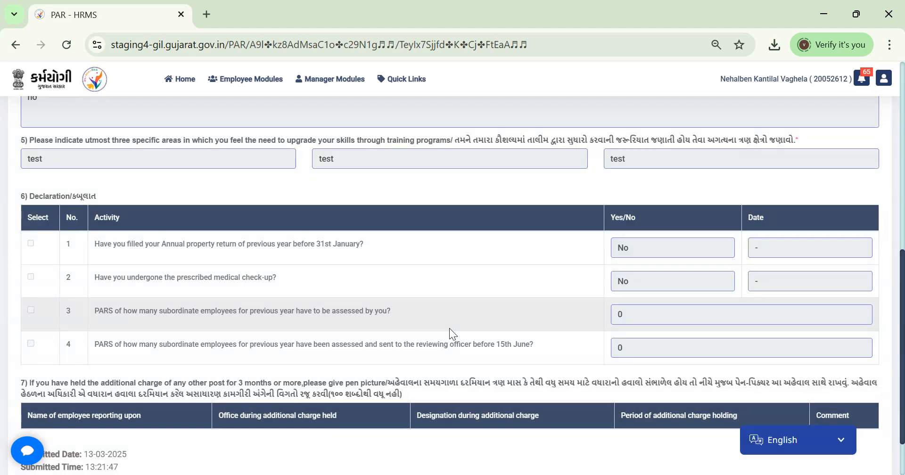
pyautogui.scroll(6, 898, 302)
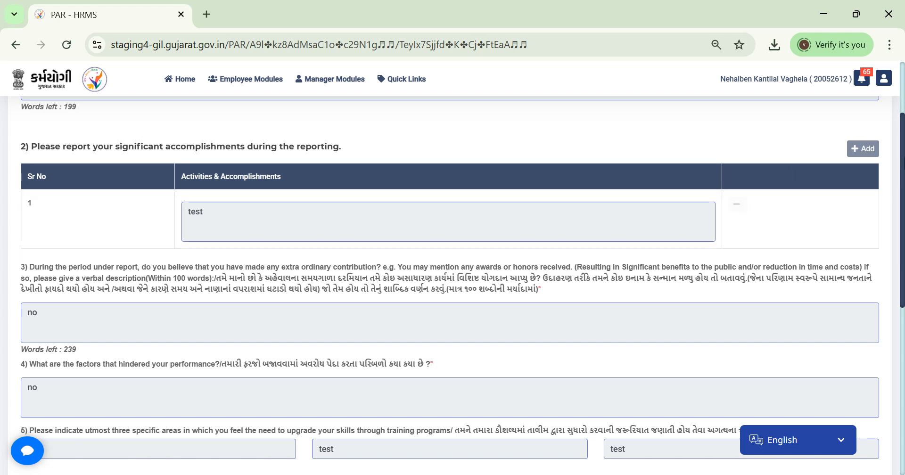
pyautogui.scroll(3, 548, 215)
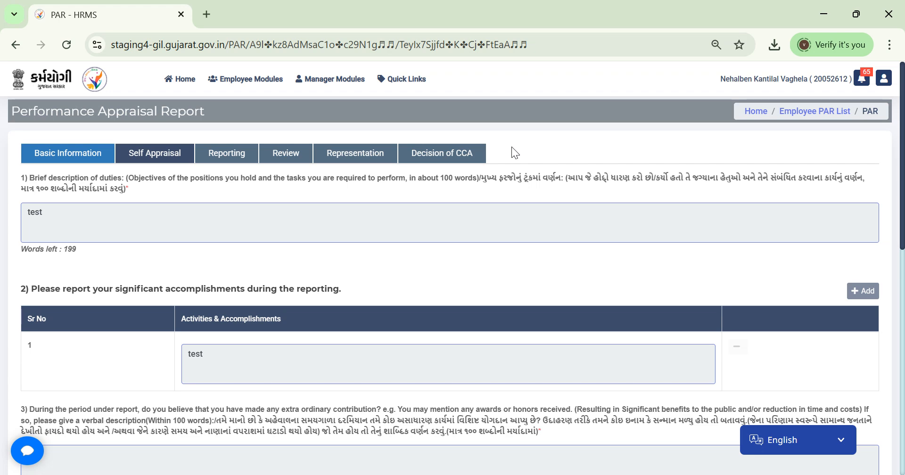
# Step: Log out, then sign in as another employee with their HRPN and password under the User - Senior Clerk role
pyautogui.click(883, 87)
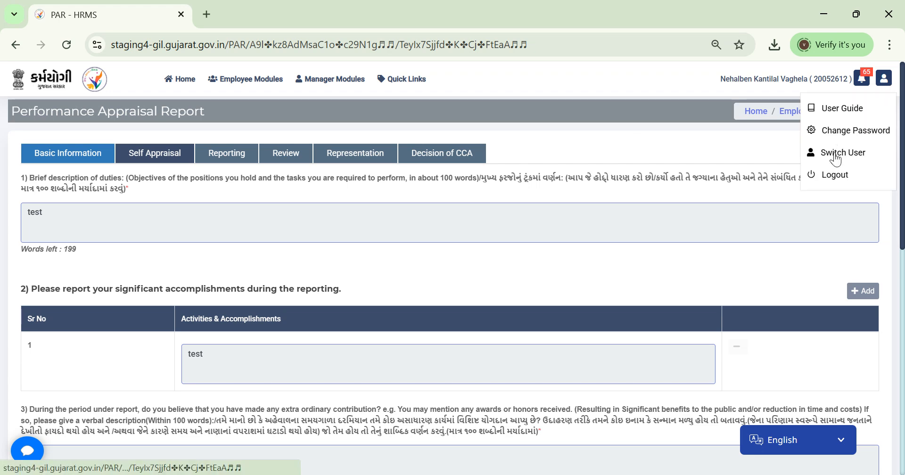
pyautogui.click(833, 175)
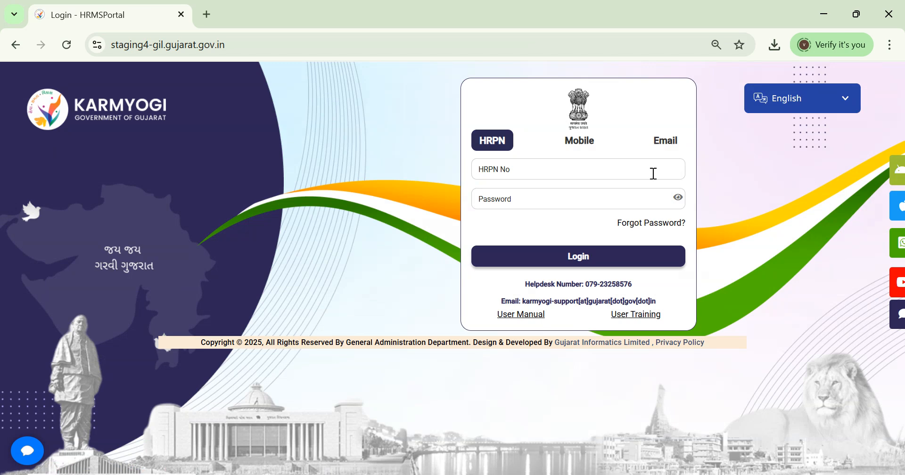
pyautogui.click(653, 174)
pyautogui.write('20052603')
pyautogui.press('Tab')
pyautogui.write('*****')
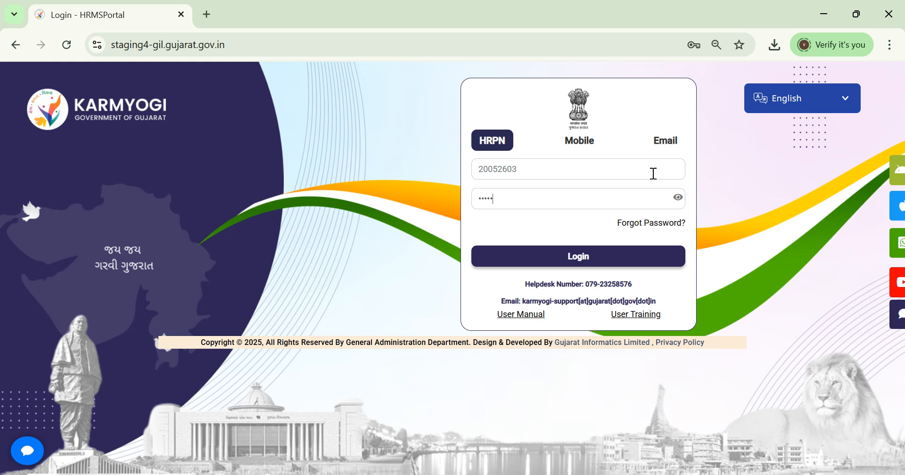
pyautogui.press('Return')
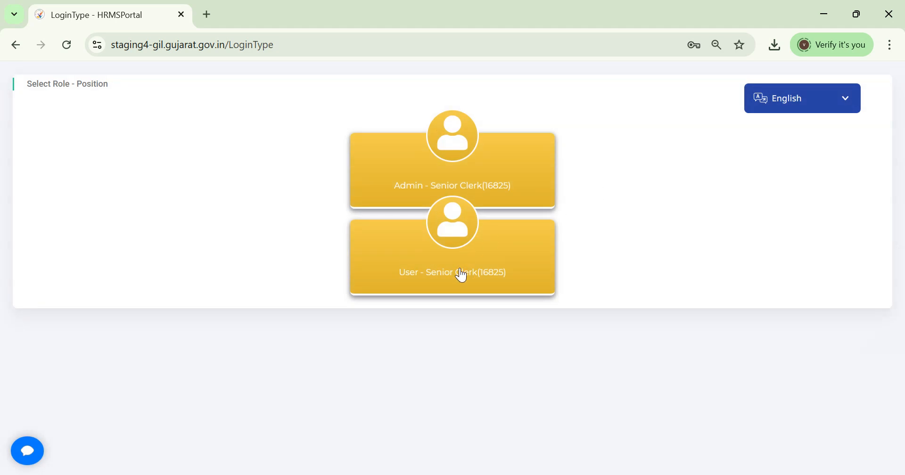
pyautogui.click(461, 275)
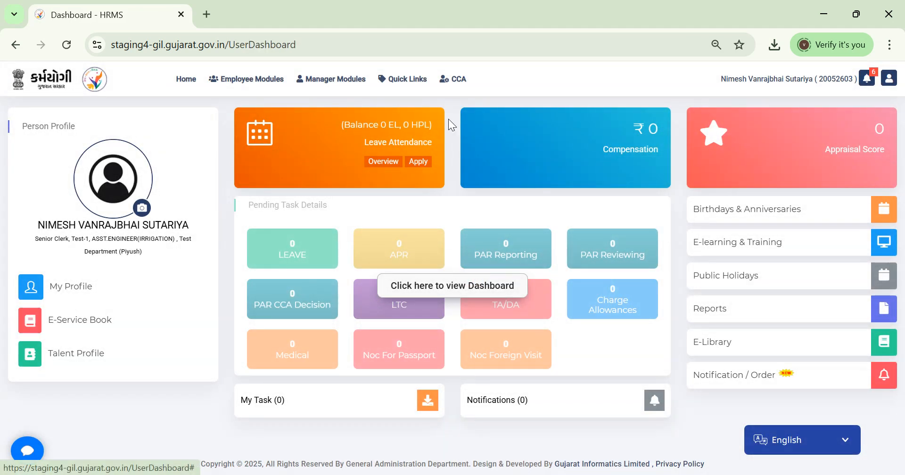
# Step: Open CCA > PAR Creation by Posting History, scroll the table to the Message column, and start deleting the first PAR record
pyautogui.click(465, 87)
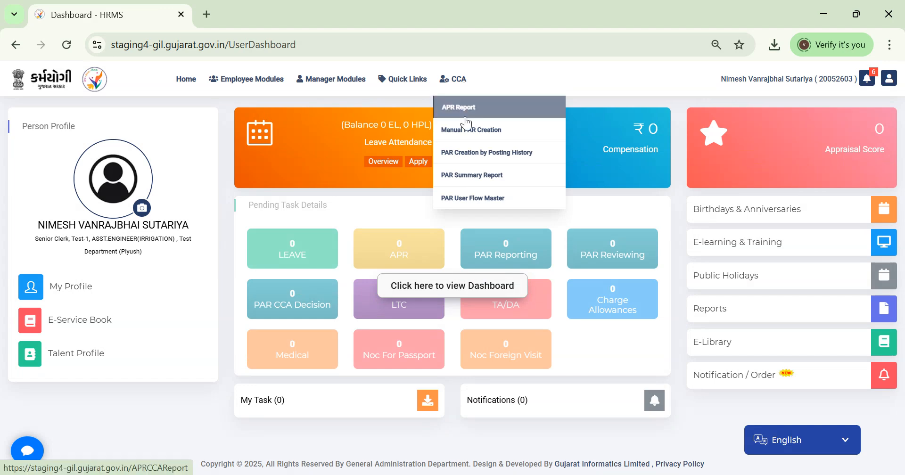
pyautogui.click(470, 152)
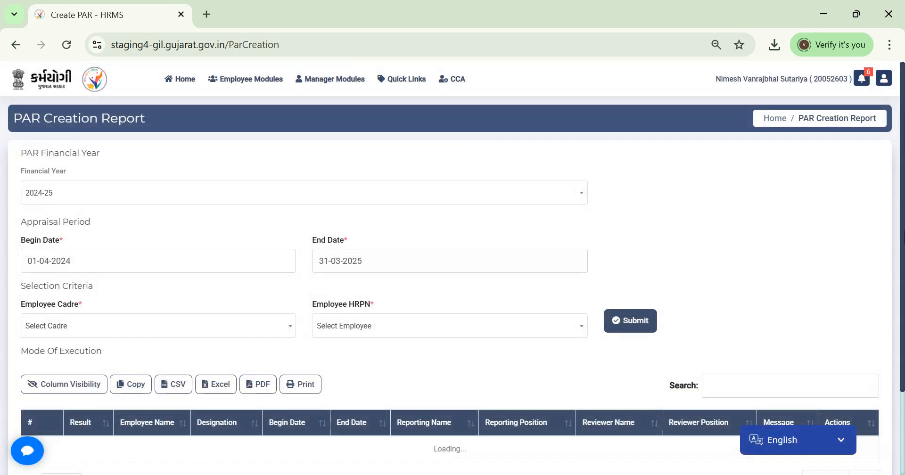
pyautogui.scroll(-5, 206, 340)
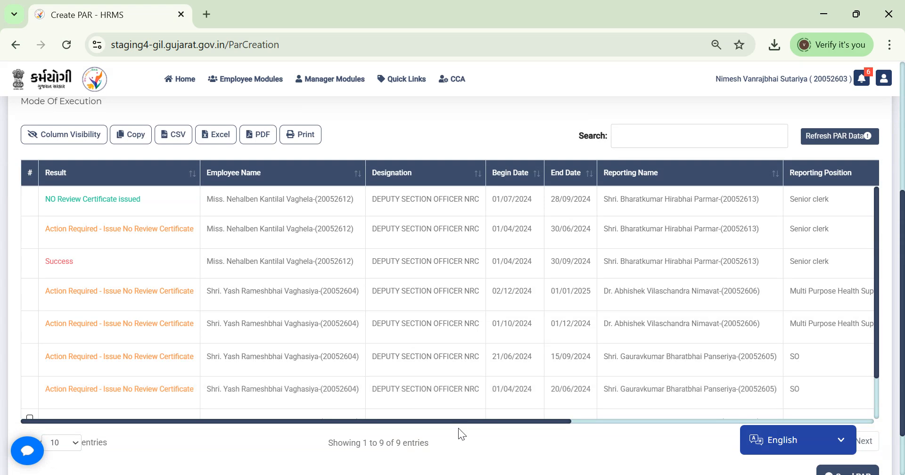
pyautogui.moveTo(465, 422); pyautogui.dragTo(769, 420)
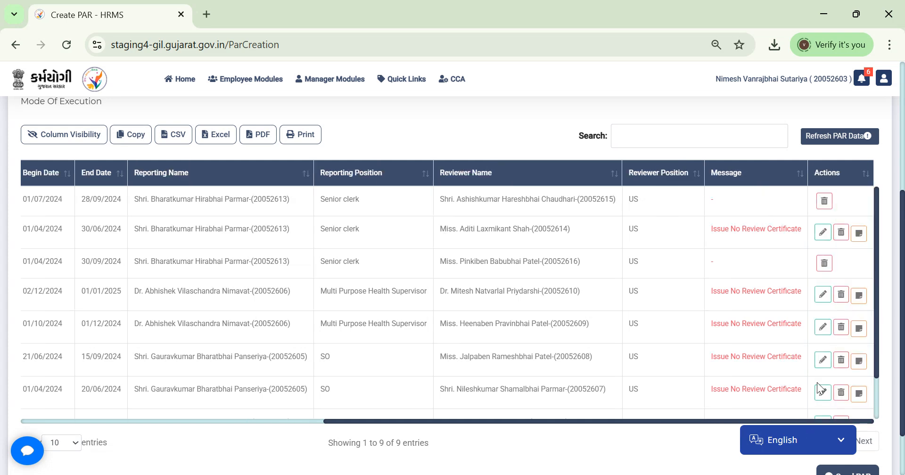
pyautogui.click(824, 203)
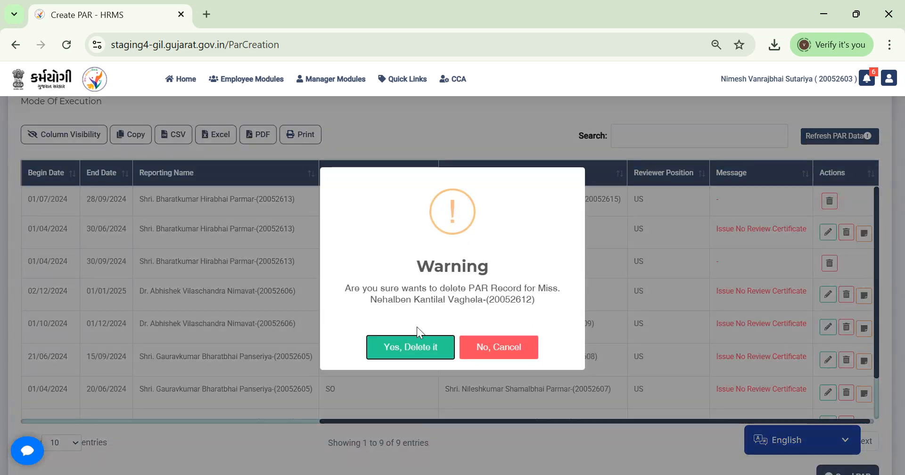
# Step: Delete the employee's three PAR records, leaving 6 entries, and scroll back to the top of the report
pyautogui.click(413, 347)
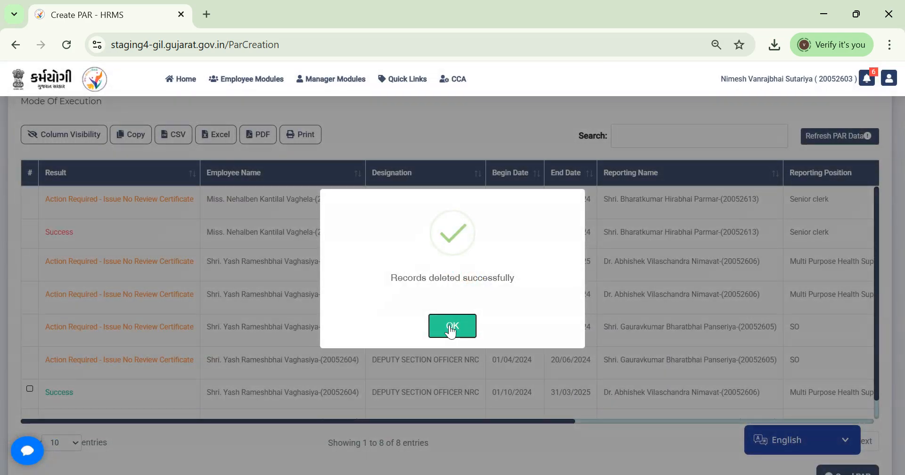
pyautogui.click(451, 325)
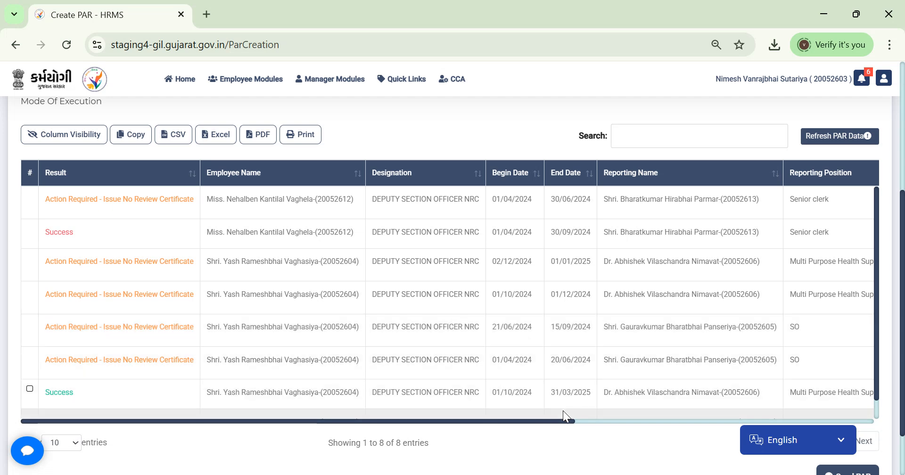
pyautogui.moveTo(557, 421); pyautogui.dragTo(855, 396)
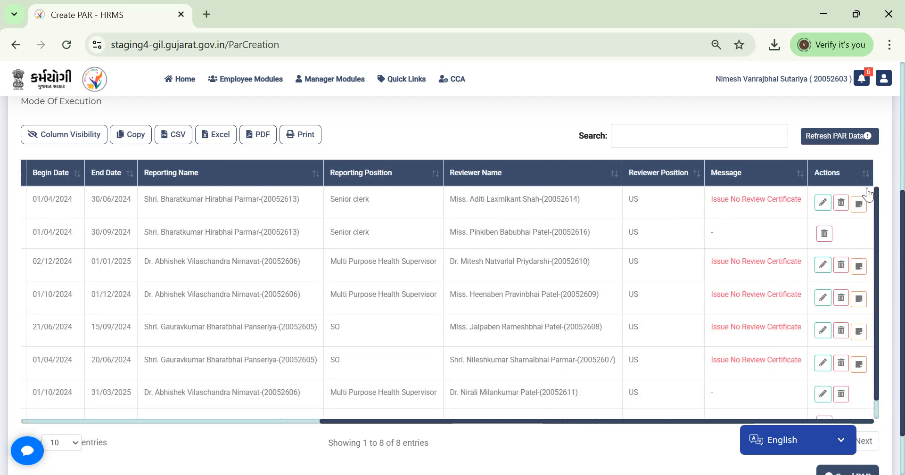
pyautogui.click(841, 206)
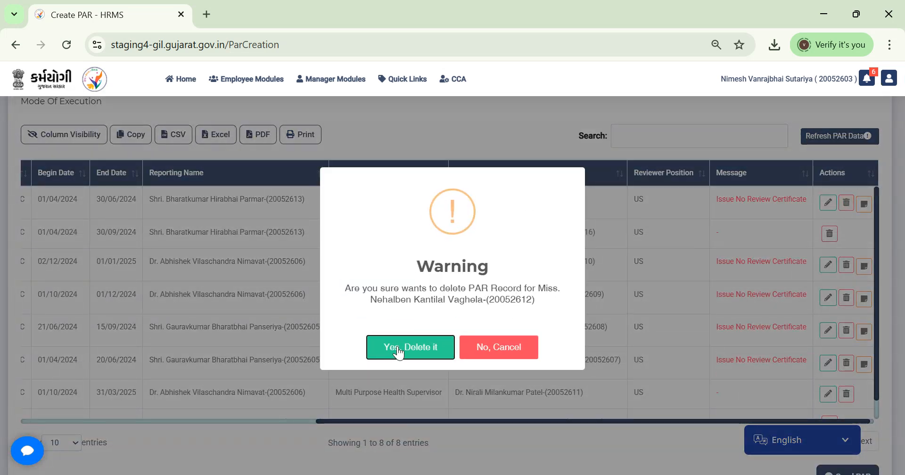
pyautogui.click(397, 347)
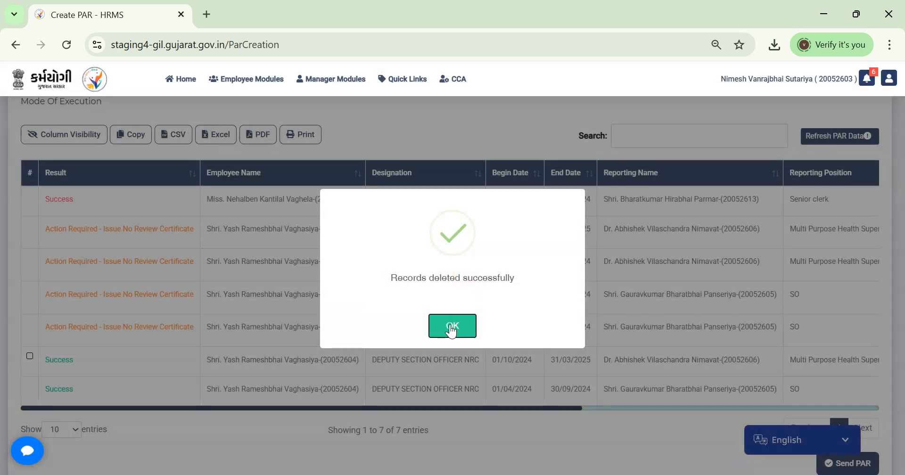
pyautogui.click(450, 325)
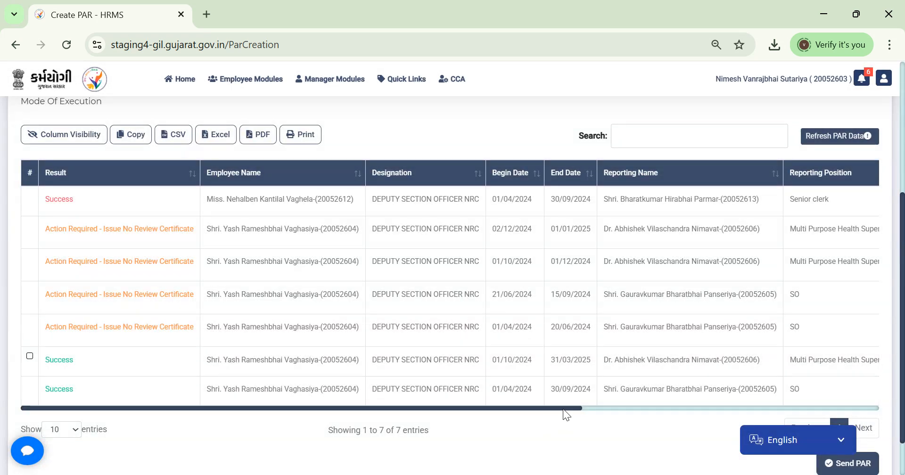
pyautogui.moveTo(562, 408); pyautogui.dragTo(871, 407)
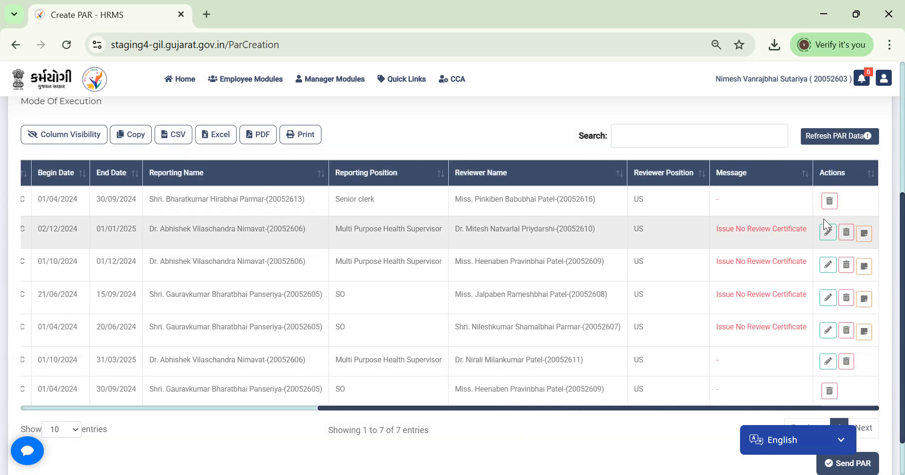
pyautogui.click(829, 202)
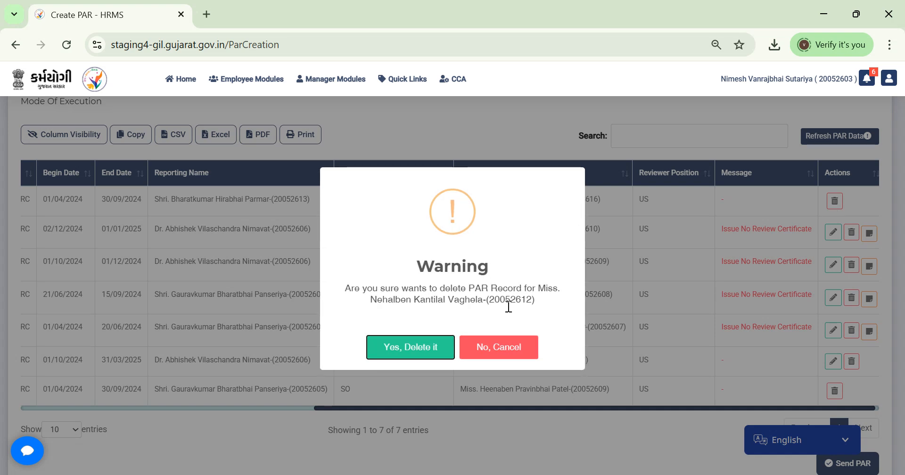
pyautogui.click(427, 351)
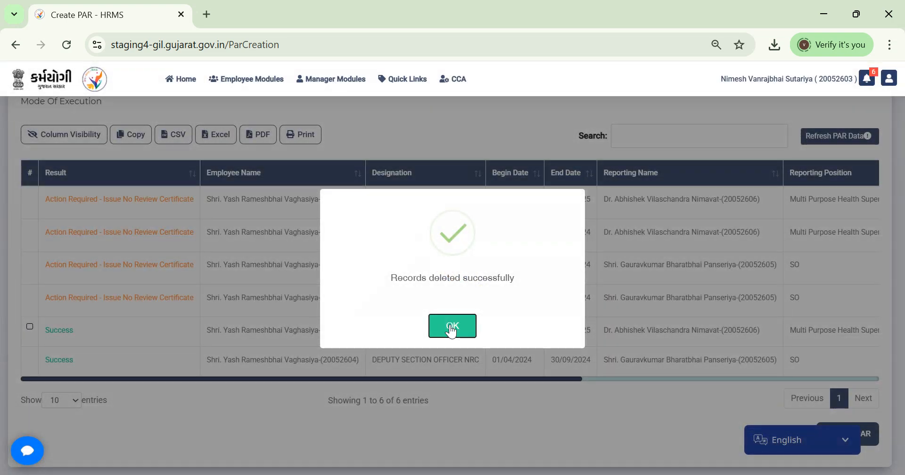
pyautogui.click(451, 326)
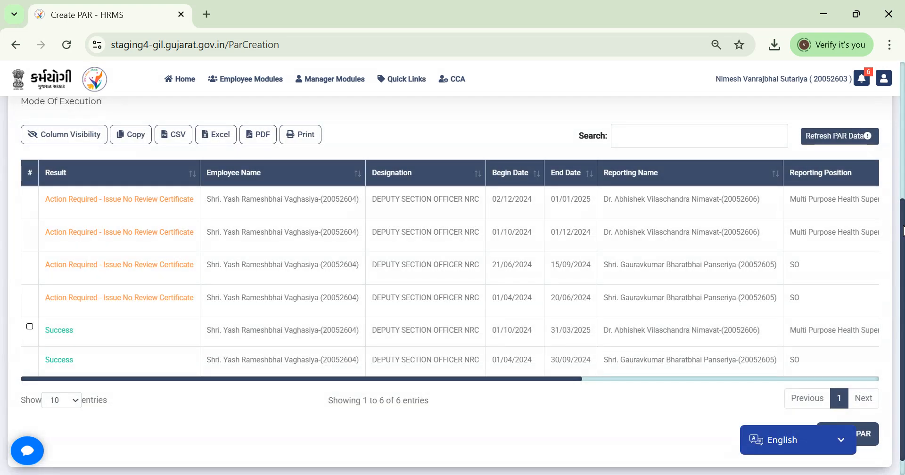
pyautogui.scroll(5, 600, 318)
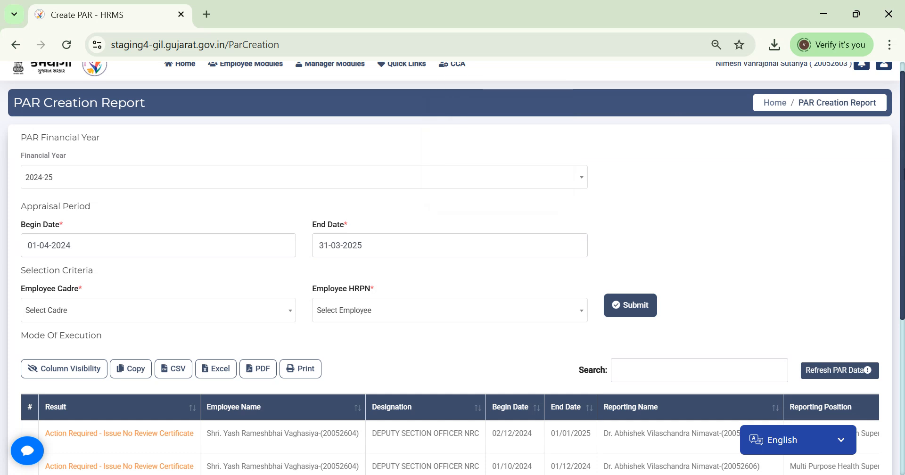
pyautogui.scroll(1, 596, 101)
# Step: Go to Manual PAR Creation from the CCA menu
pyautogui.moveTo(455, 85)
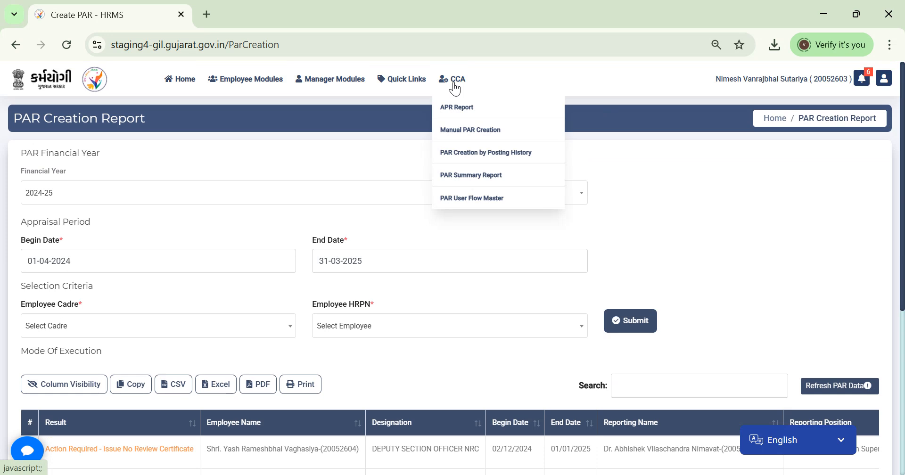
pyautogui.click(465, 131)
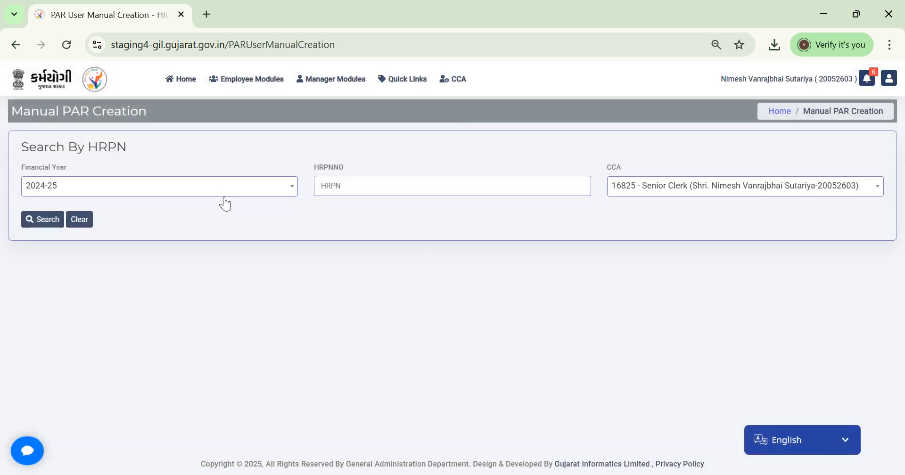
# Step: Search Manual PAR Creation by an employee HRPN and dismiss the resulting no-rights error
pyautogui.click(366, 182)
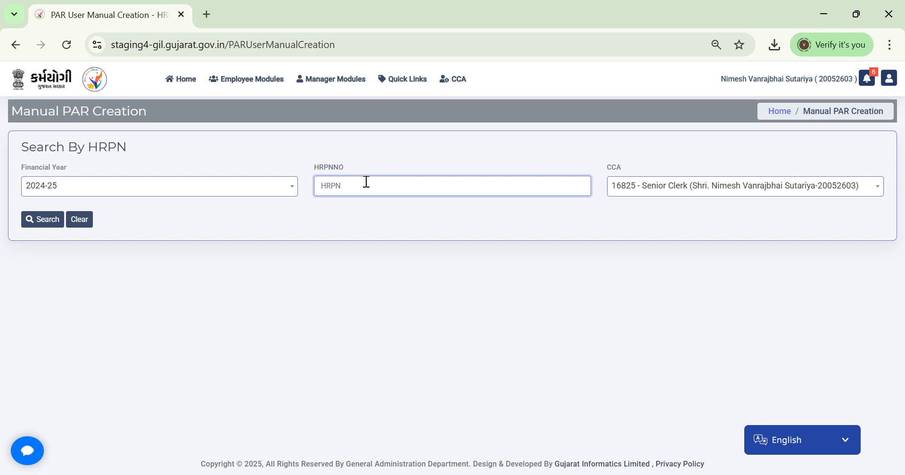
pyautogui.write('20052603')
pyautogui.click(35, 224)
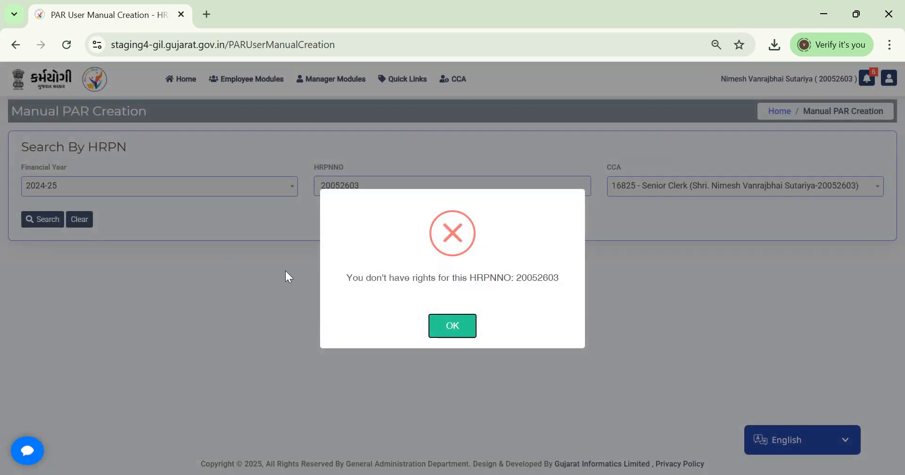
pyautogui.click(450, 329)
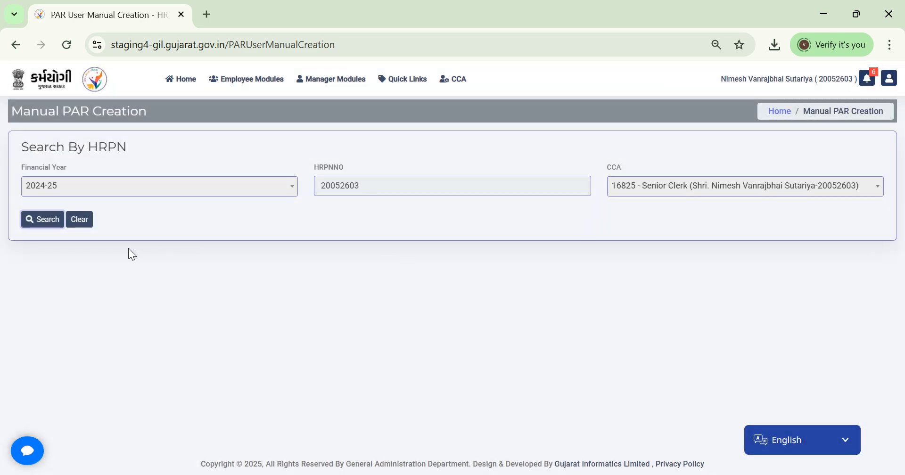
# Step: Clear the form, correct the HRPN to the target employee's, and search again
pyautogui.click(79, 219)
pyautogui.click(378, 190)
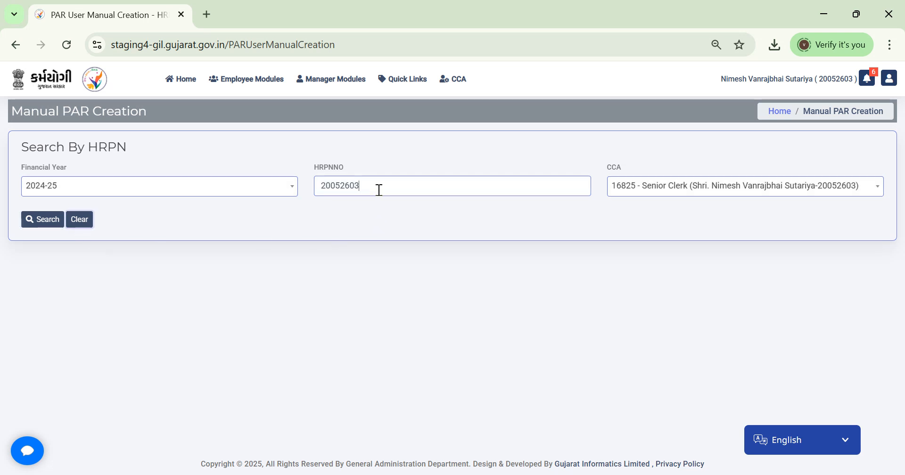
pyautogui.press('BackSpace')
pyautogui.press('BackSpace')
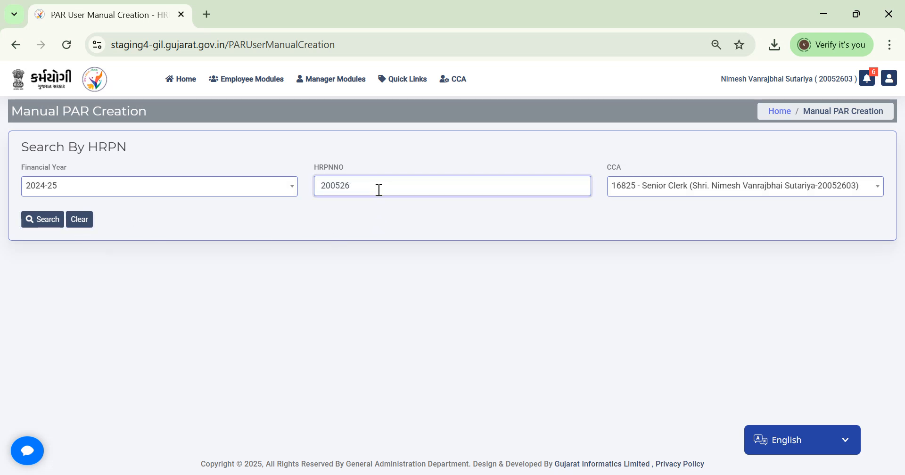
pyautogui.write('12')
pyautogui.click(38, 220)
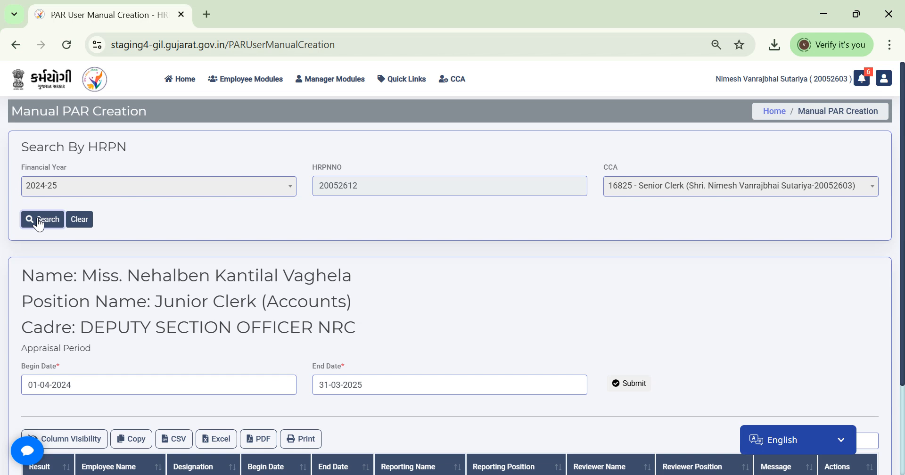
pyautogui.click(77, 221)
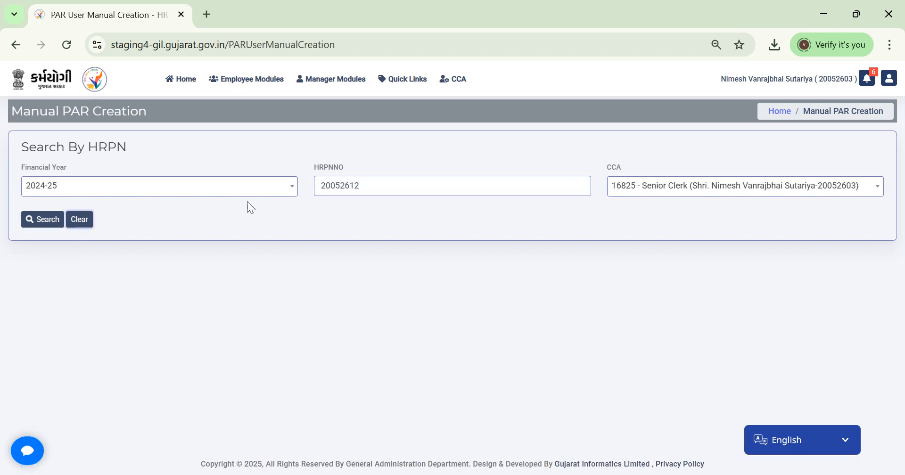
pyautogui.click(376, 196)
pyautogui.press('BackSpace')
pyautogui.press('BackSpace')
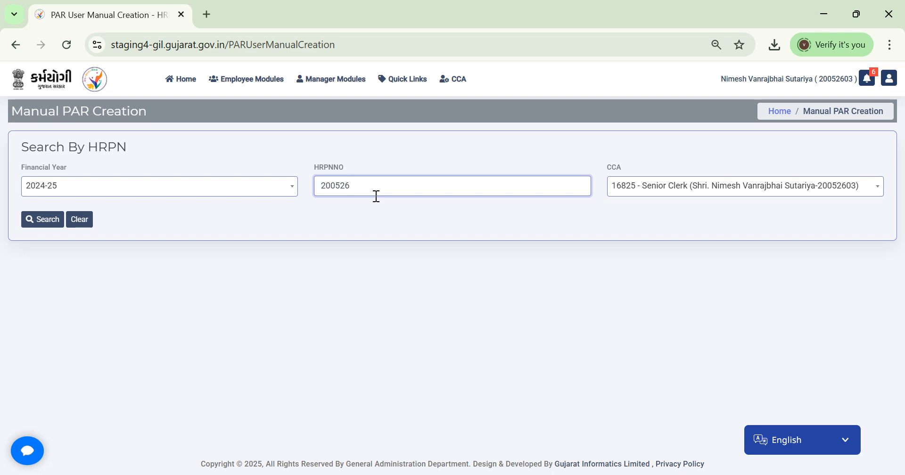
pyautogui.press('BackSpace')
pyautogui.press('BackSpace')
pyautogui.press('BackSpace')
pyautogui.write('52614')
pyautogui.click(43, 220)
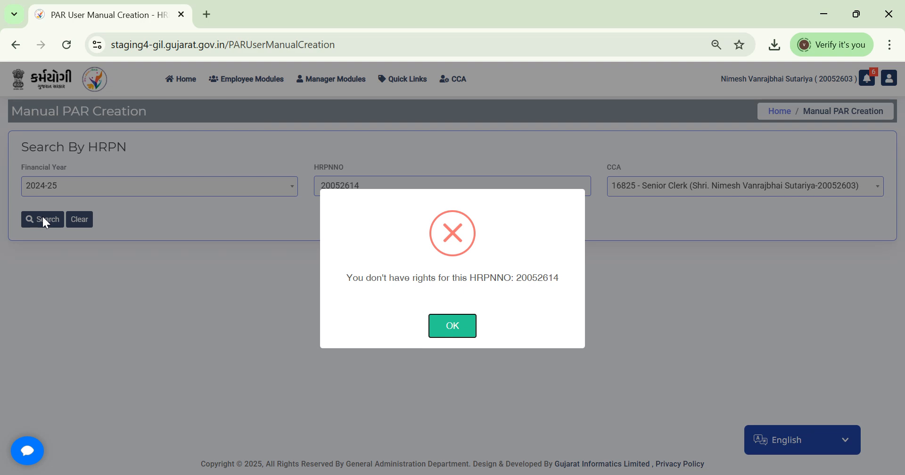
pyautogui.click(433, 330)
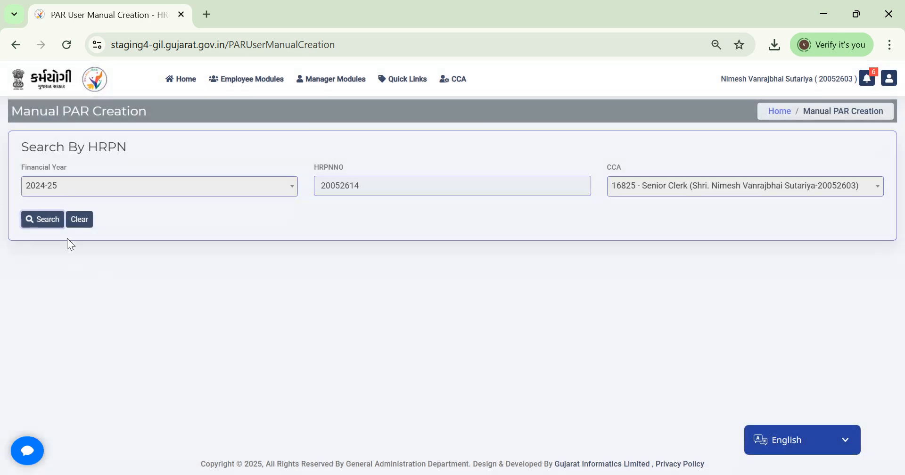
pyautogui.click(382, 190)
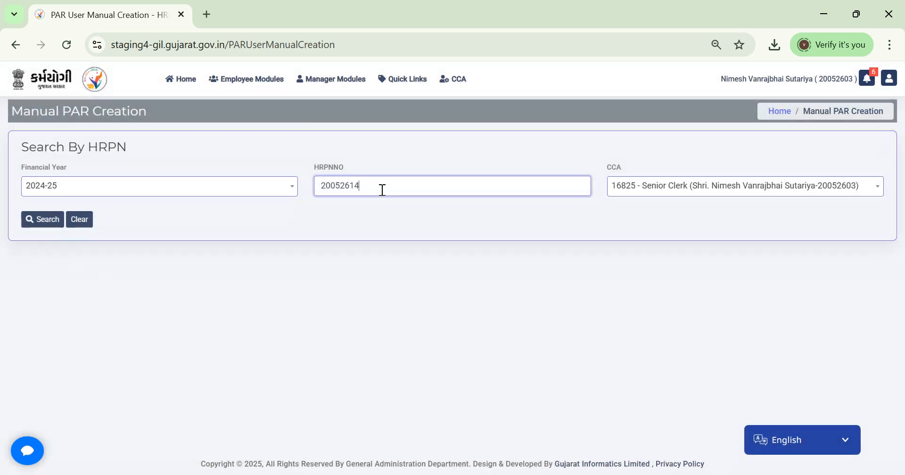
pyautogui.press('BackSpace')
pyautogui.press('BackSpace')
pyautogui.press('BackSpace')
pyautogui.write('612')
# Step: Load the employee's PAR details and set the appraisal End Date to 30 September 2024
pyautogui.click(45, 221)
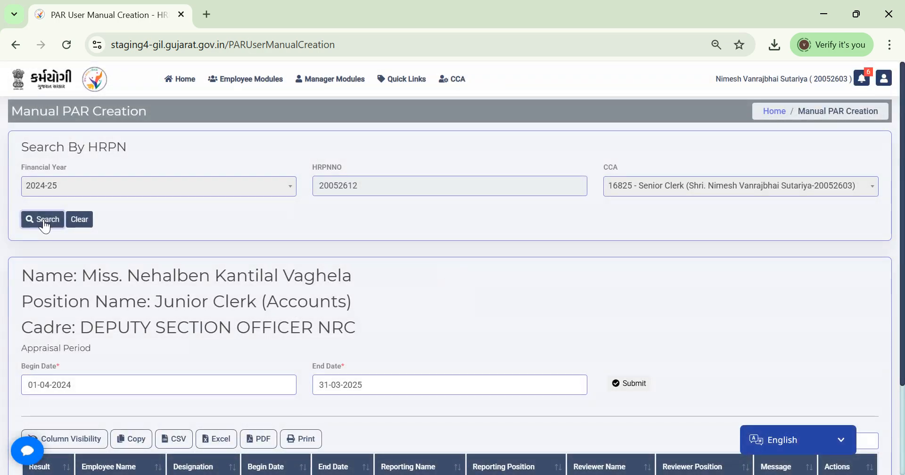
pyautogui.moveTo(902, 226); pyautogui.dragTo(904, 319)
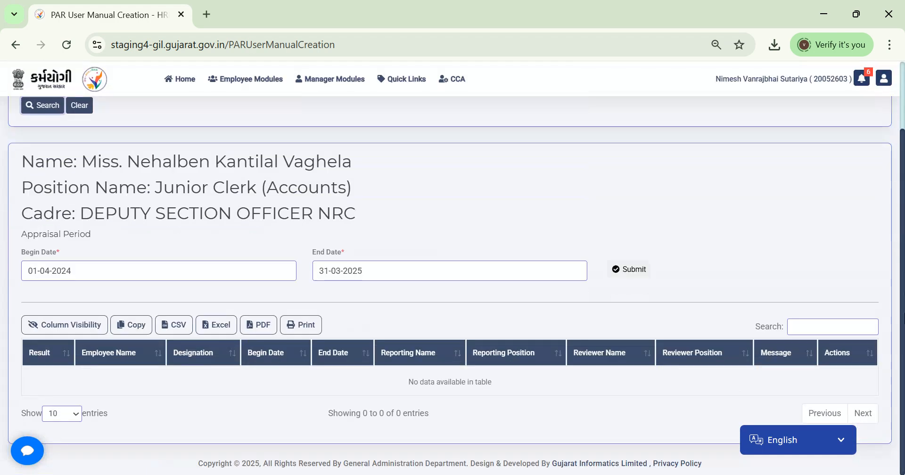
pyautogui.click(427, 275)
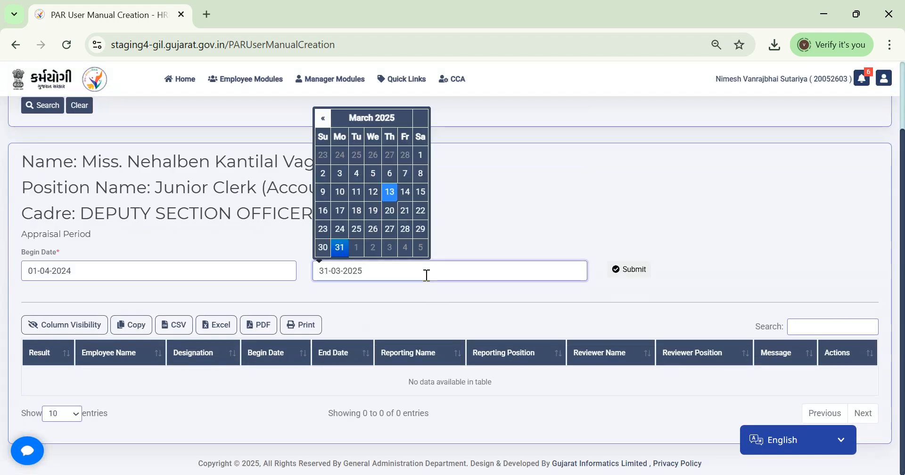
pyautogui.click(221, 269)
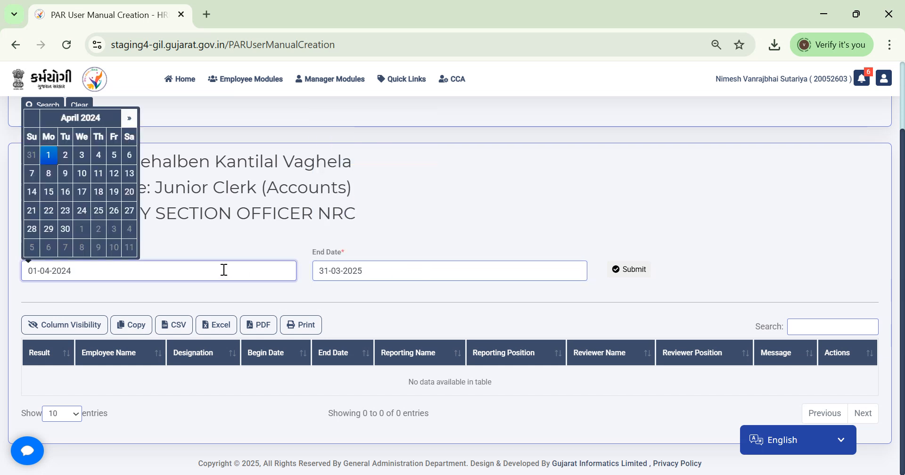
pyautogui.click(410, 265)
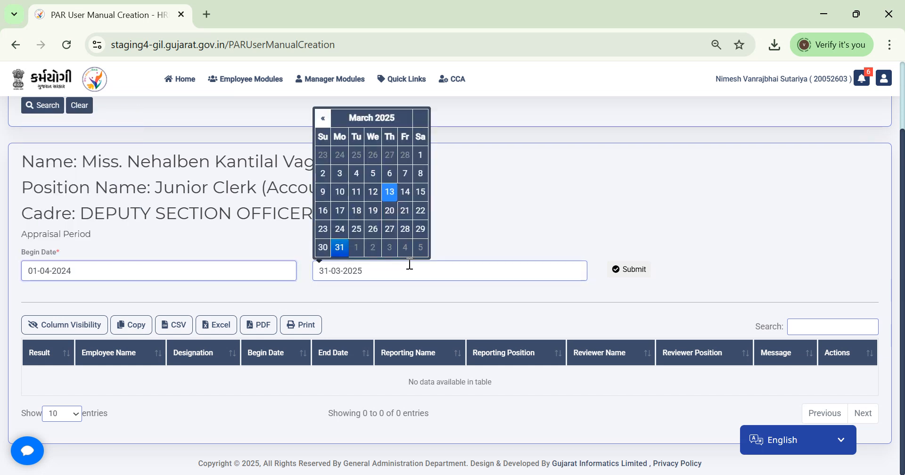
pyautogui.click(324, 120)
pyautogui.click(324, 120)
pyautogui.click(324, 120)
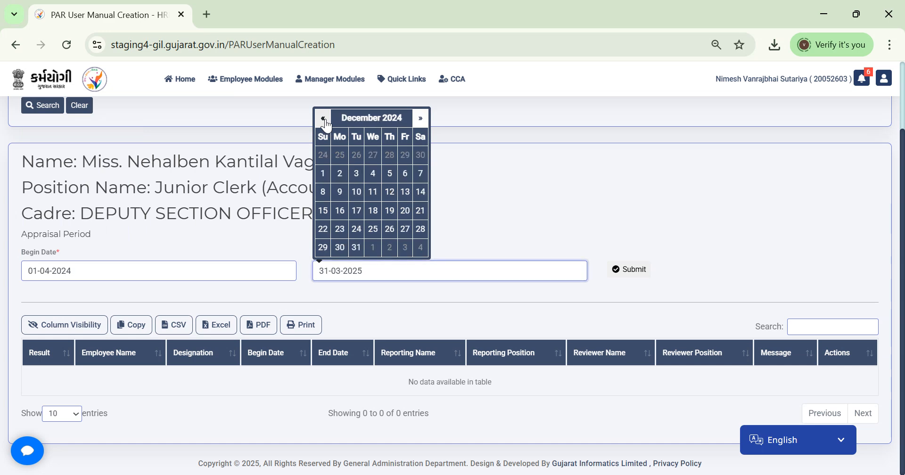
pyautogui.click(325, 120)
pyautogui.click(324, 120)
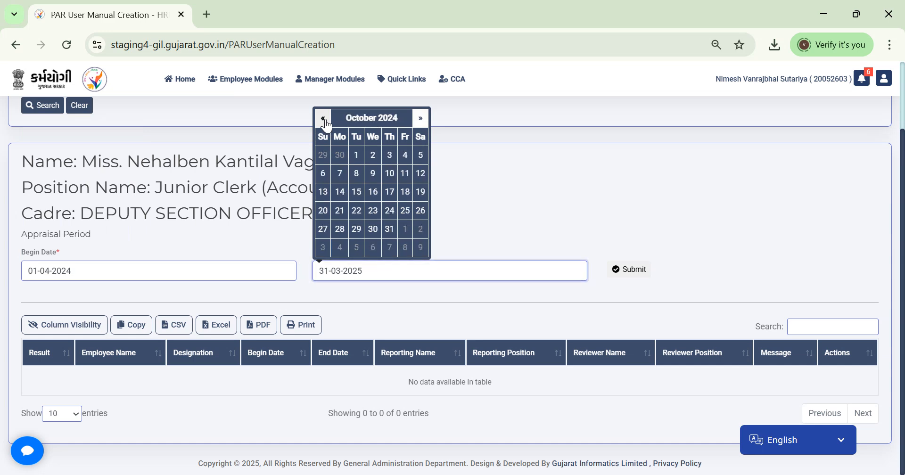
pyautogui.click(324, 120)
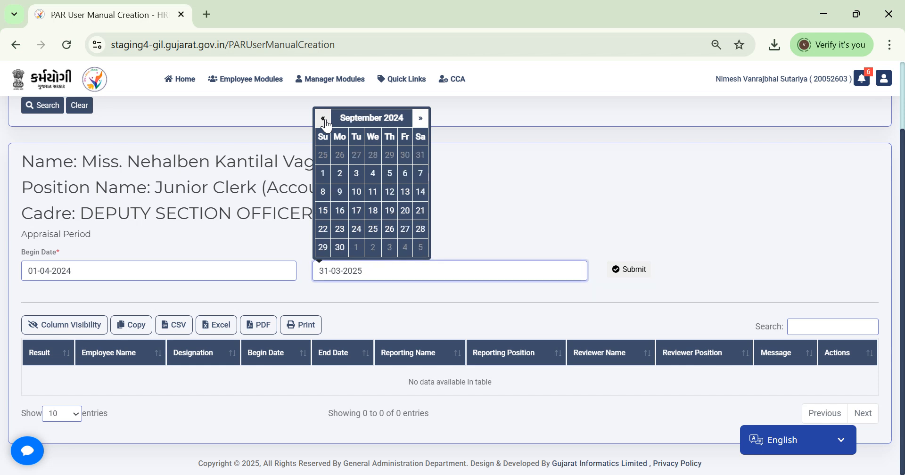
pyautogui.click(339, 247)
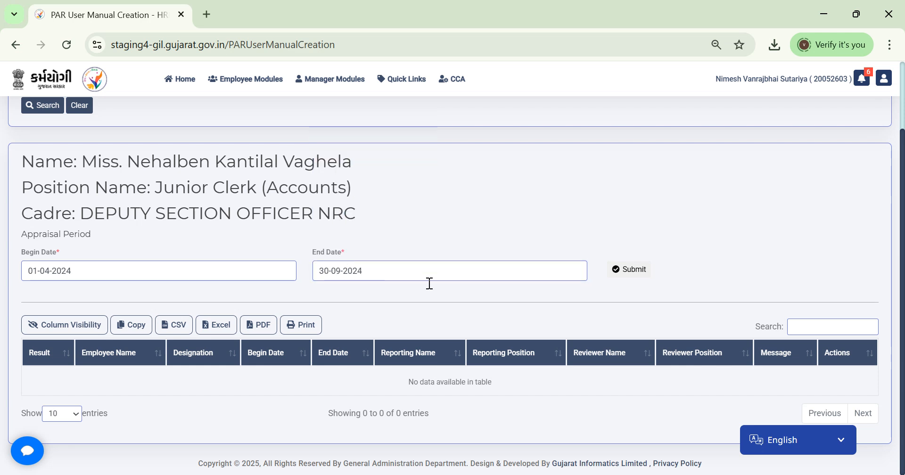
# Step: Submit and confirm the PAR for 01/04/2024–30/09/2024, acknowledging the success message
pyautogui.click(633, 276)
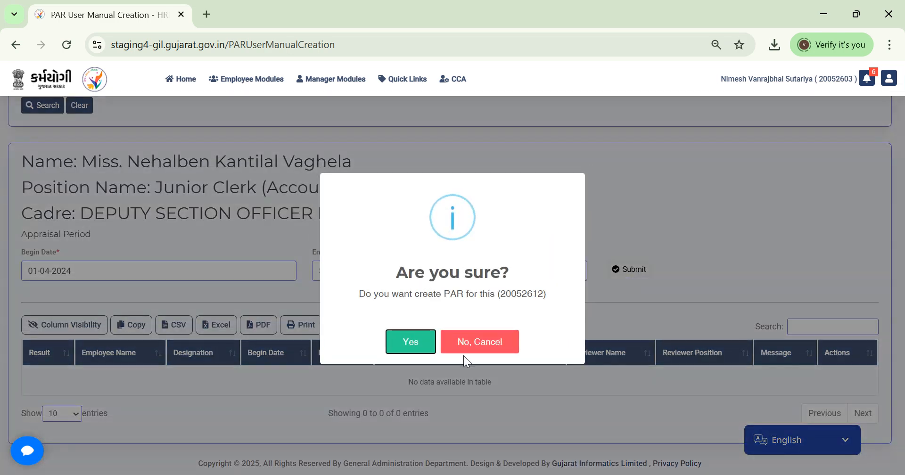
pyautogui.click(413, 341)
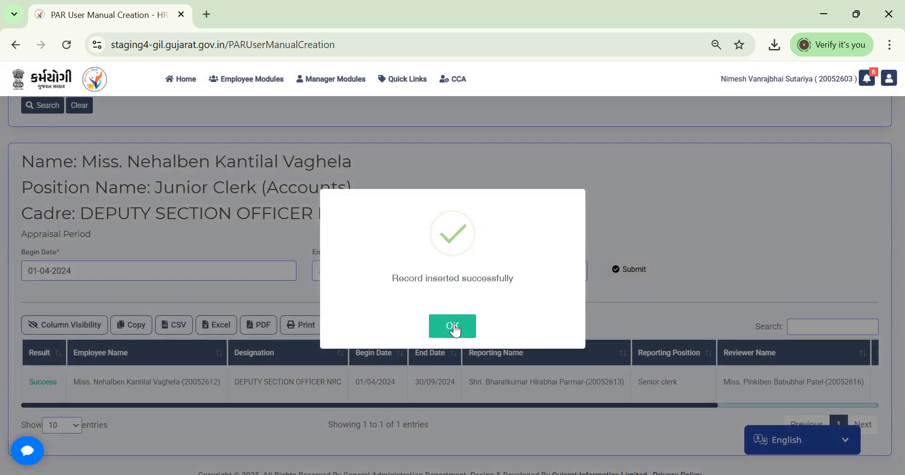
pyautogui.click(455, 327)
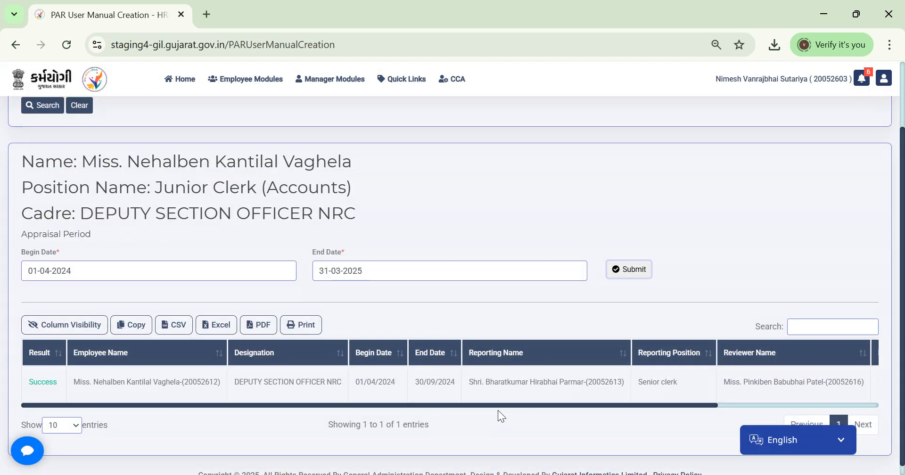
pyautogui.moveTo(514, 407); pyautogui.dragTo(676, 409)
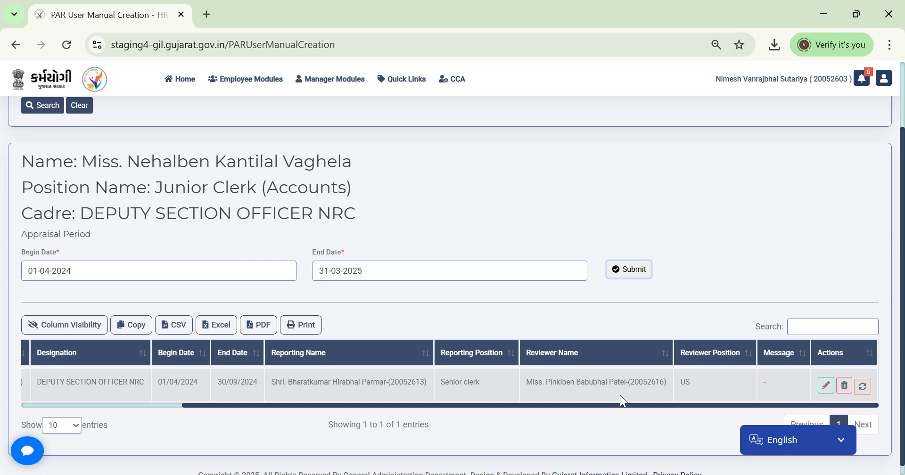
pyautogui.moveTo(617, 405); pyautogui.dragTo(666, 406)
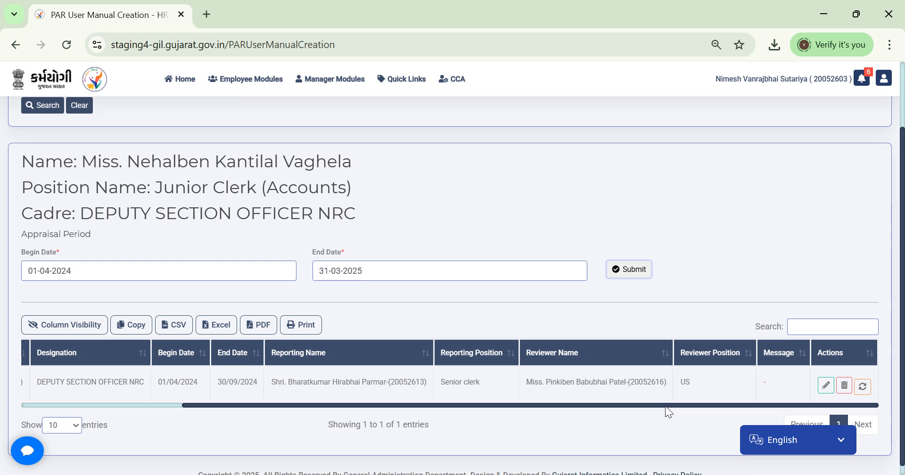
pyautogui.moveTo(665, 406); pyautogui.dragTo(364, 444)
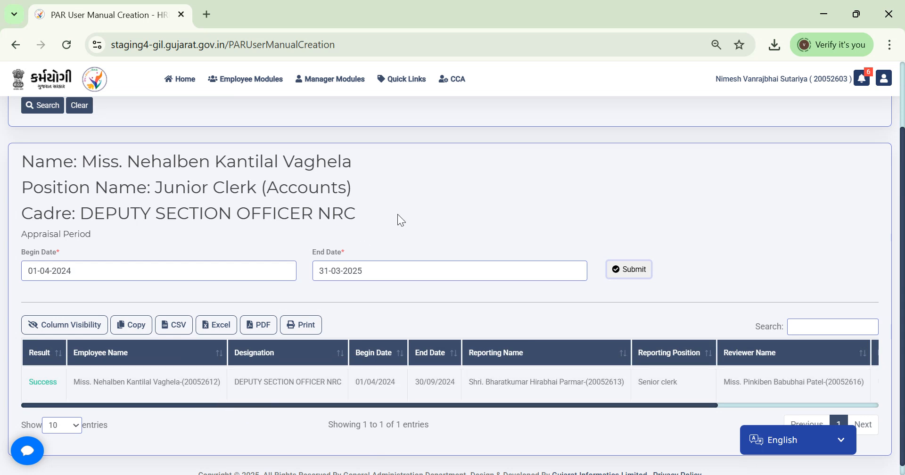
# Step: Open the PAR Creation Report and edit the first-row 01/04/2024–30/09/2024 PAR in a new tab
pyautogui.click(453, 79)
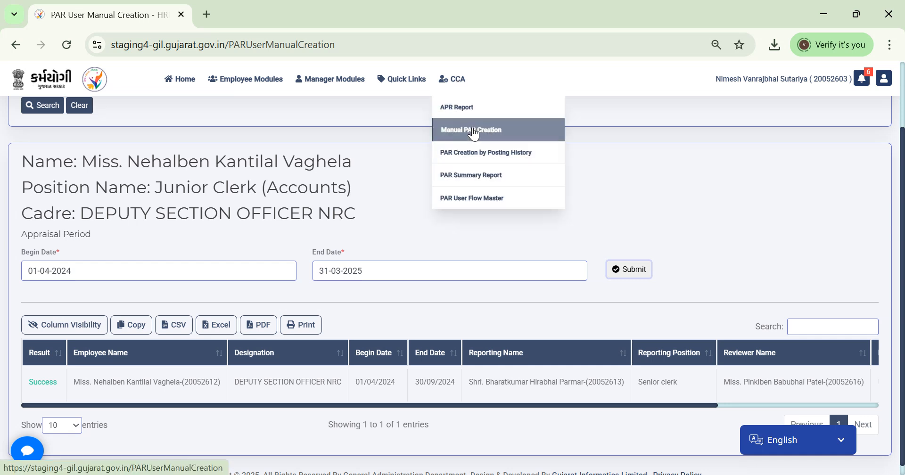
pyautogui.click(471, 162)
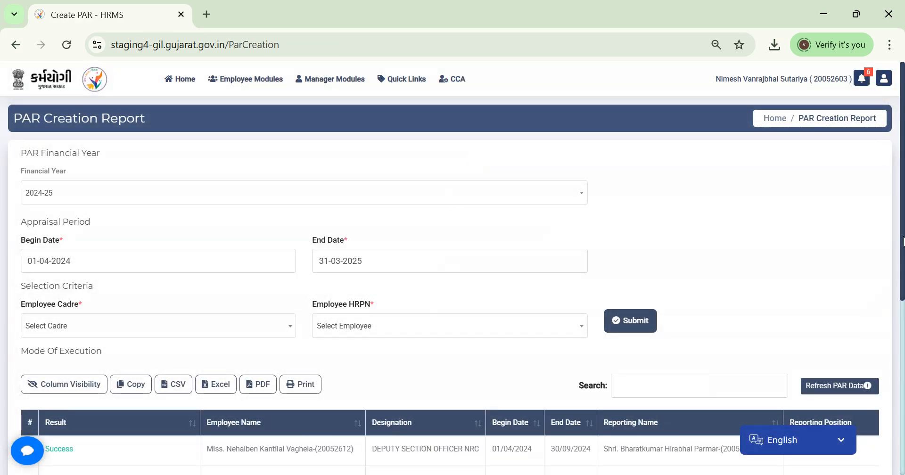
pyautogui.scroll(-3, 902, 241)
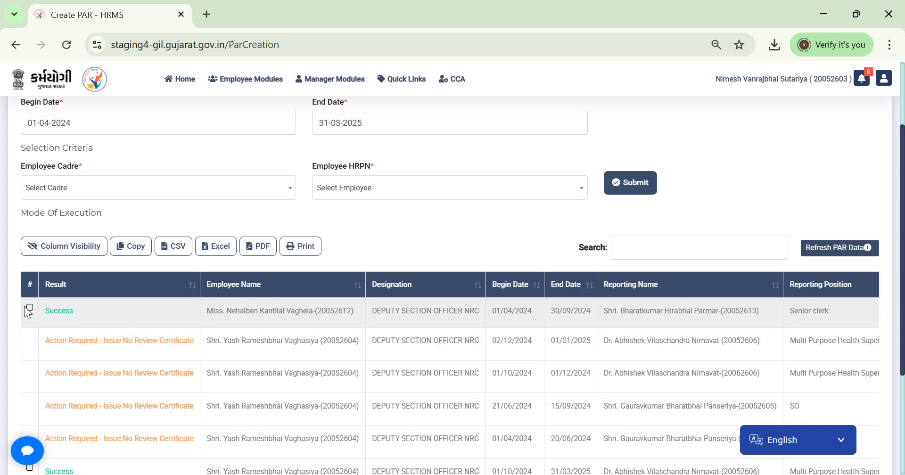
pyautogui.scroll(-1, 902, 243)
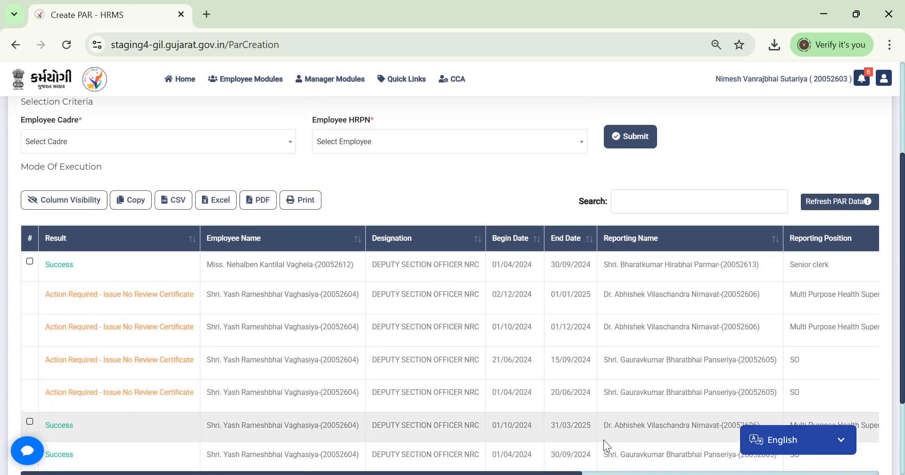
pyautogui.hscroll(3, 711, 467)
pyautogui.hscroll(6, 712, 468)
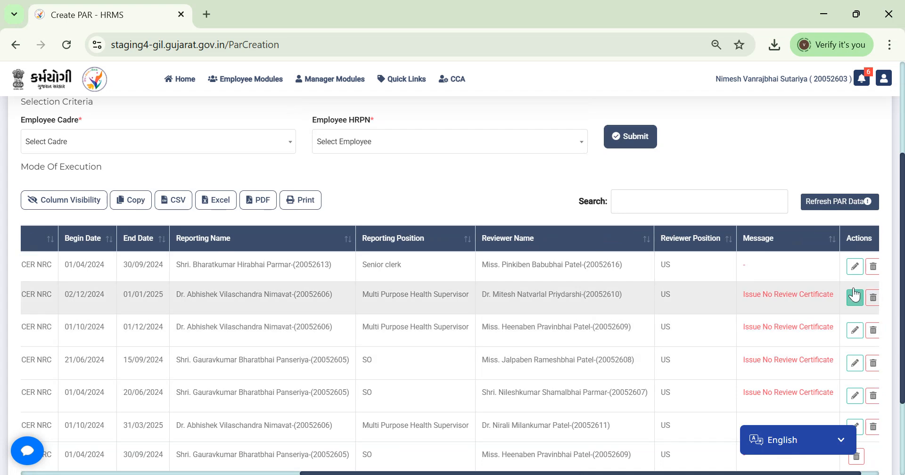
pyautogui.click(856, 269)
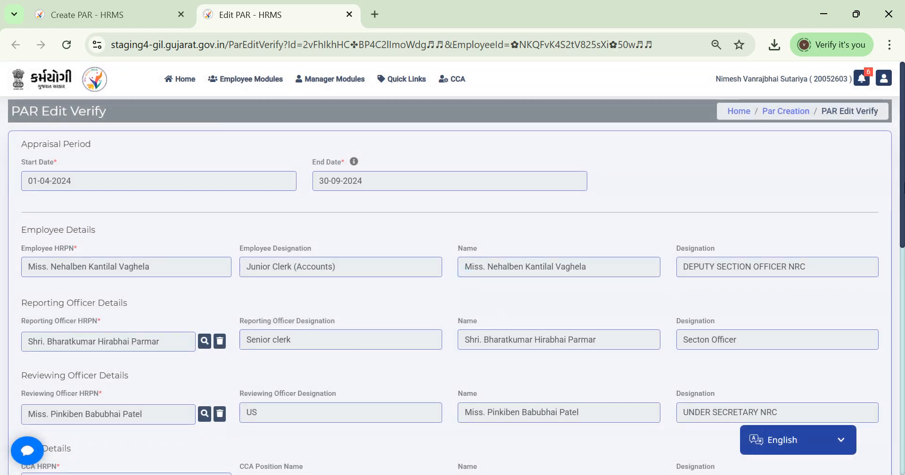
# Step: Submit the PAR Edit Verify page as Data Verified with the Non-Gazetted officer PAR template
pyautogui.scroll(-4, 192, 346)
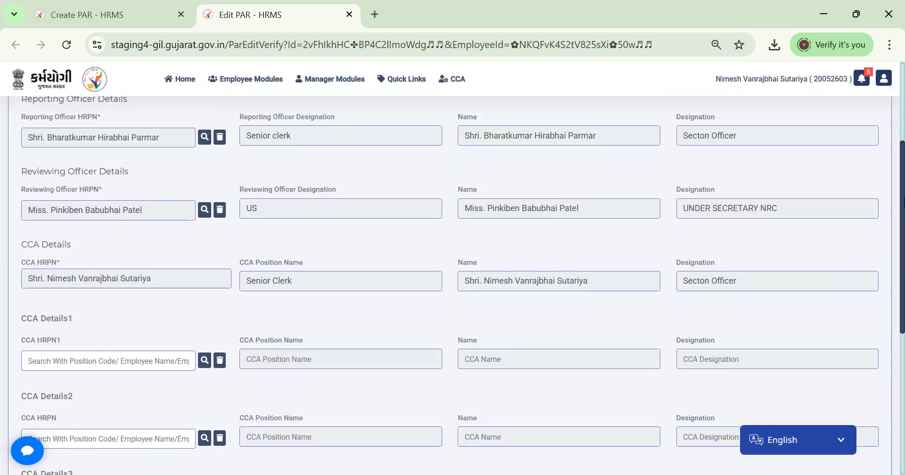
pyautogui.scroll(-6, 192, 346)
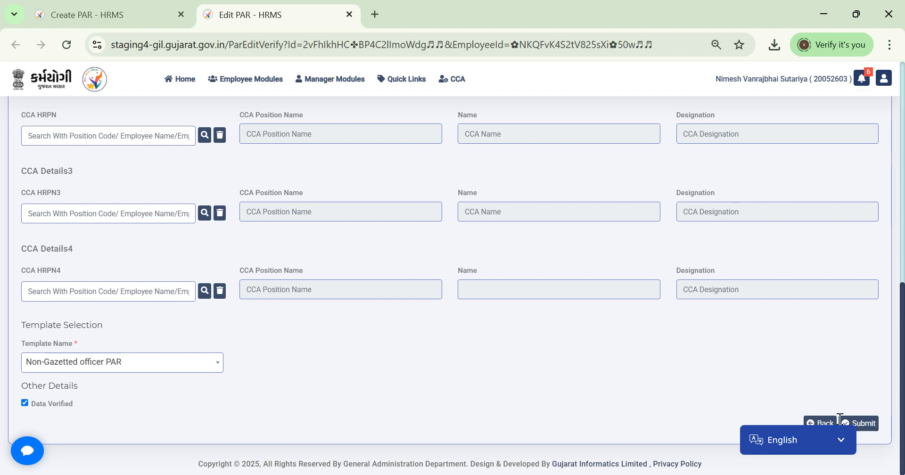
pyautogui.click(864, 424)
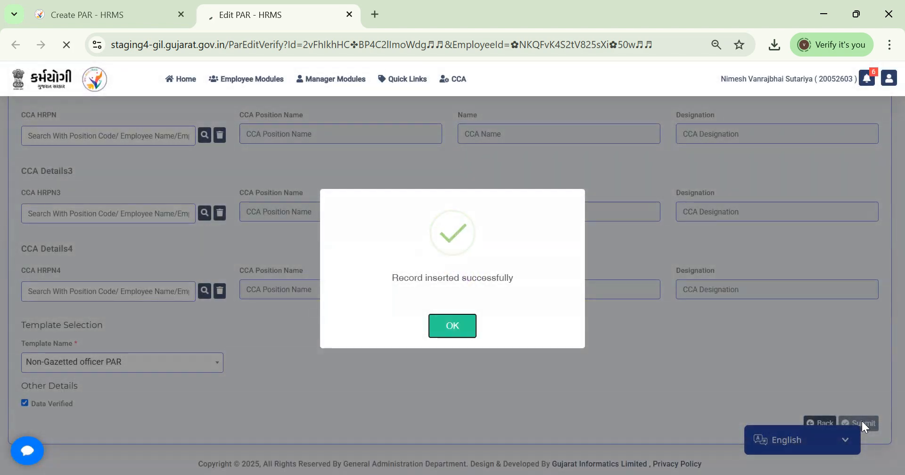
pyautogui.click(452, 325)
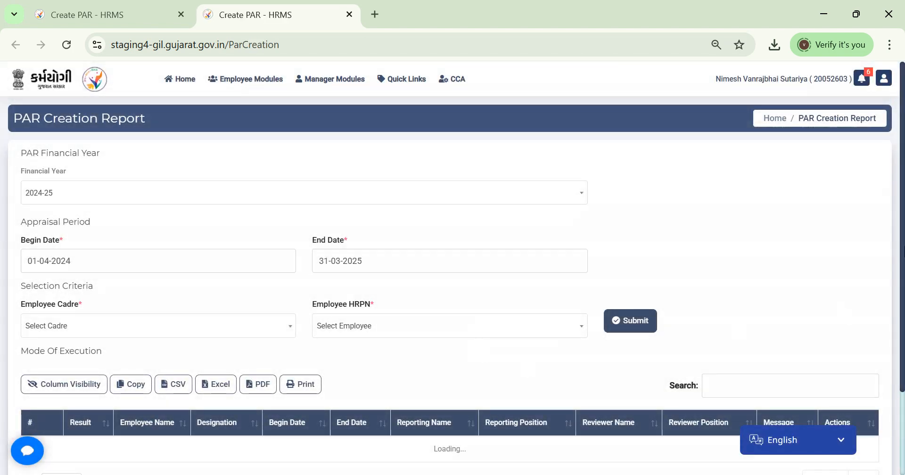
# Step: Return to the first tab's PAR Creation Report, scroll to the top, and bring up the CCA PAR pages list
pyautogui.moveTo(903, 252); pyautogui.dragTo(903, 421)
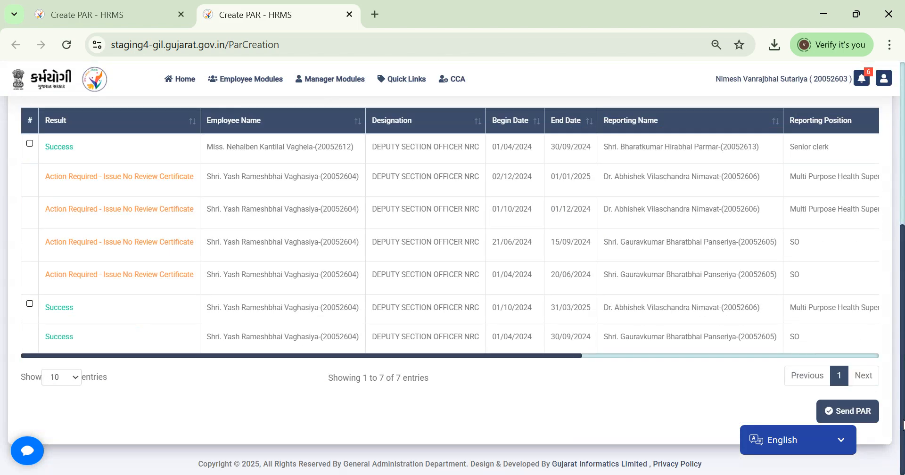
pyautogui.moveTo(903, 318); pyautogui.dragTo(903, 274)
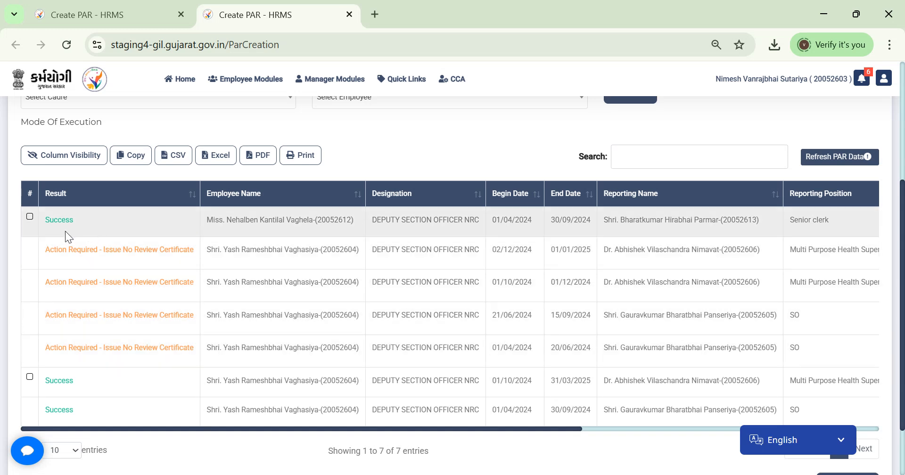
pyautogui.moveTo(452, 81)
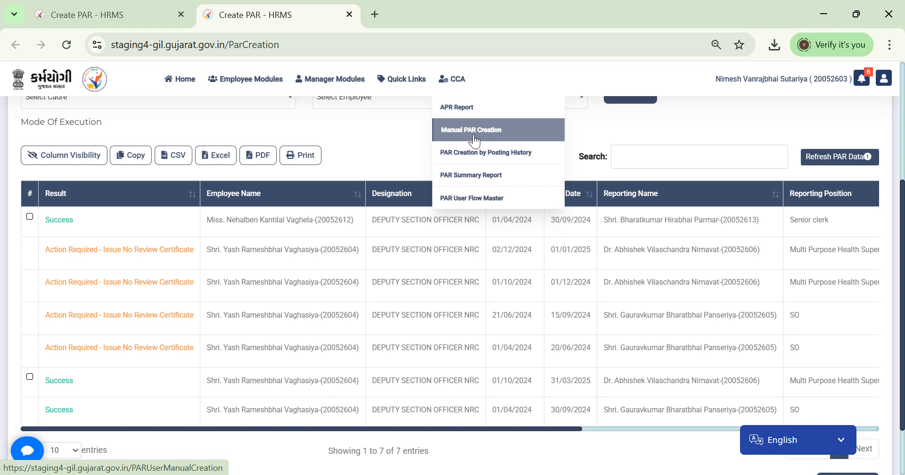
pyautogui.click(140, 6)
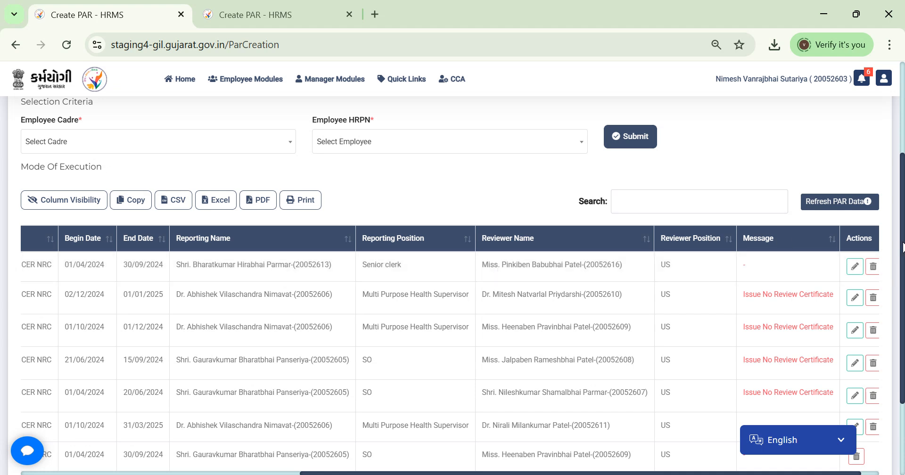
pyautogui.scroll(2, 902, 248)
pyautogui.scroll(1, 452, 286)
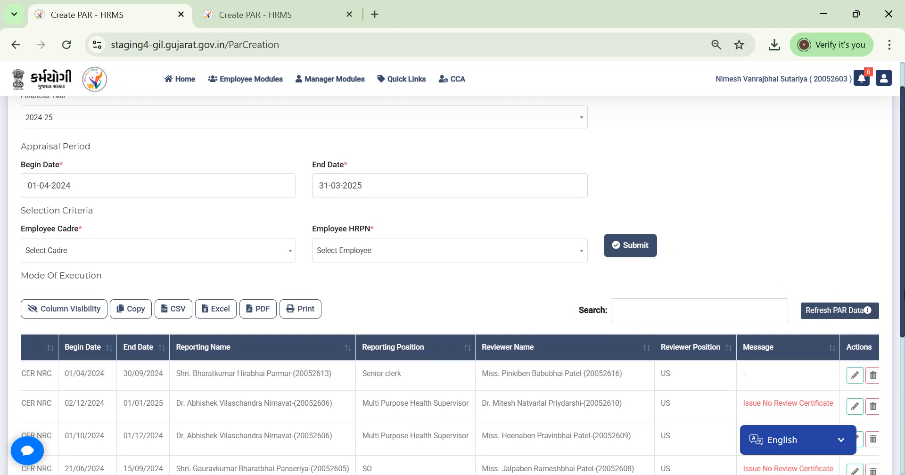
pyautogui.scroll(2, 886, 269)
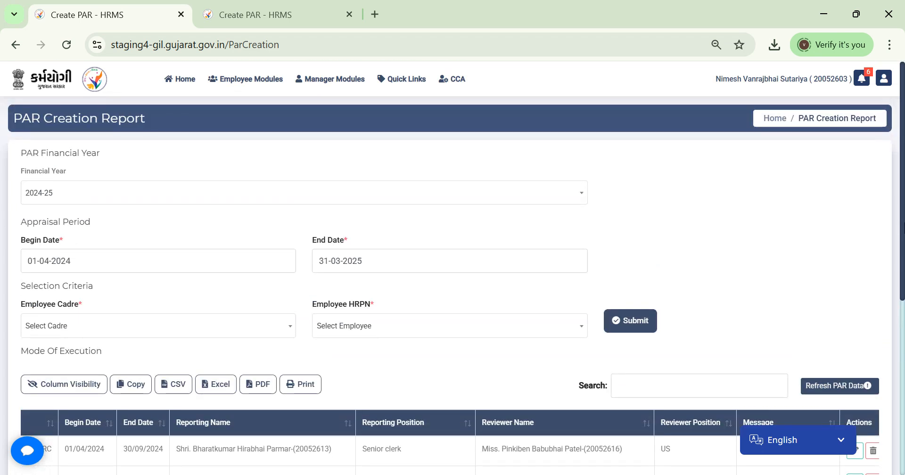
pyautogui.click(452, 78)
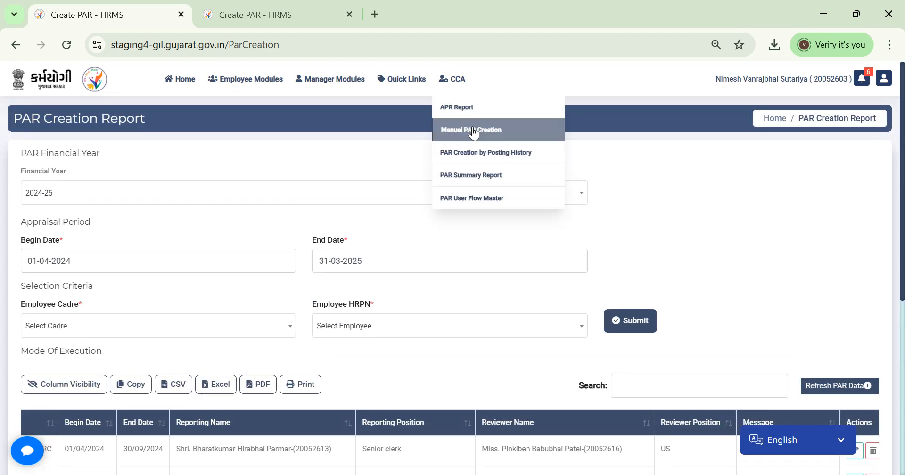
# Step: Search Manual PAR Creation for the target employee's HRPN, then minimize the Excel posting-details sheet
pyautogui.click(472, 132)
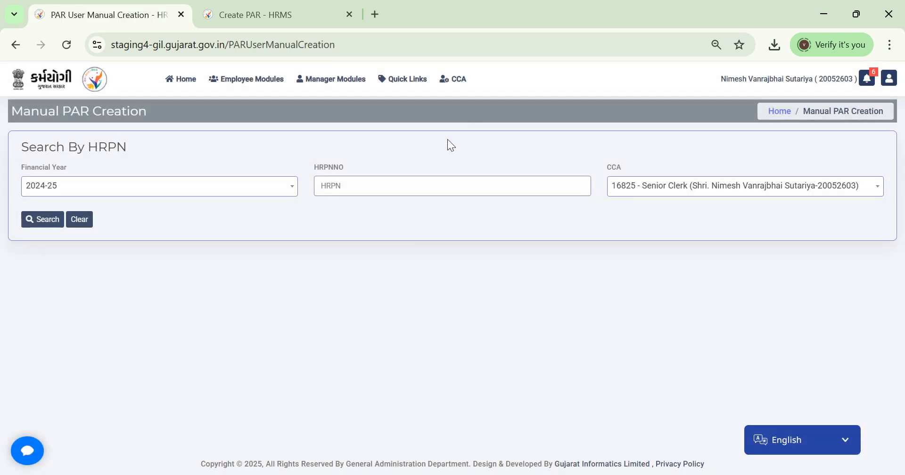
pyautogui.click(390, 185)
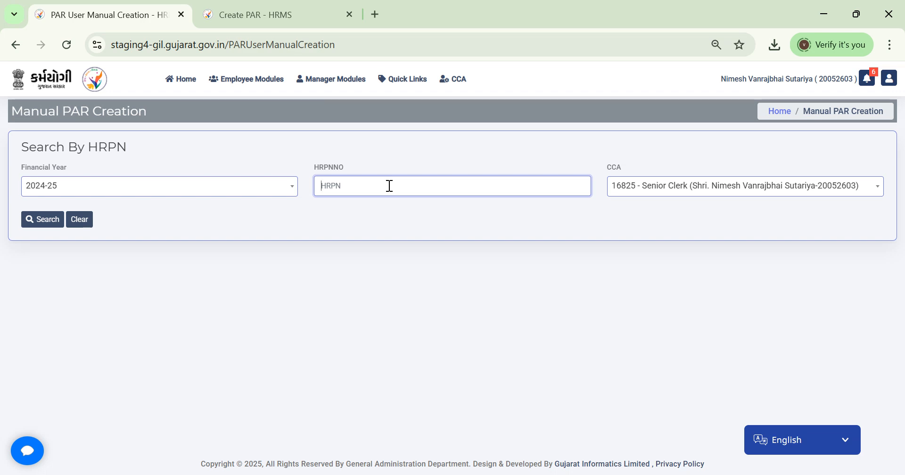
pyautogui.write('20052612')
pyautogui.click(45, 218)
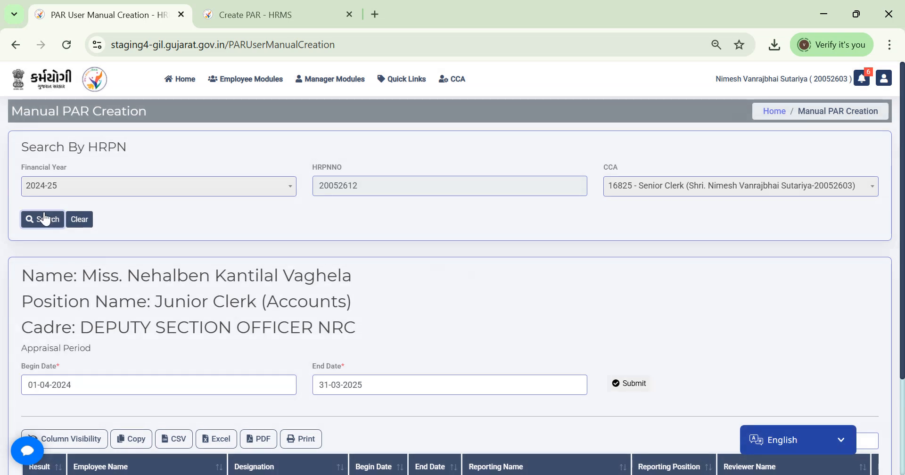
pyautogui.hotkey('alt', 'Tab')
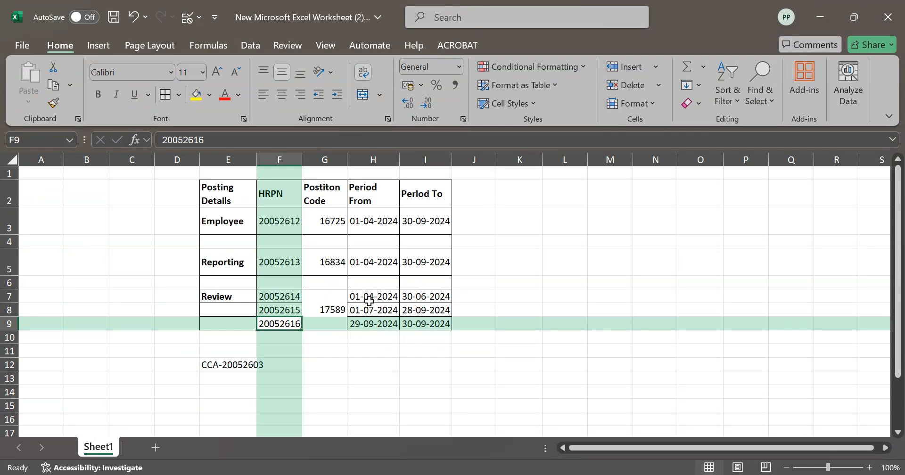
pyautogui.click(822, 24)
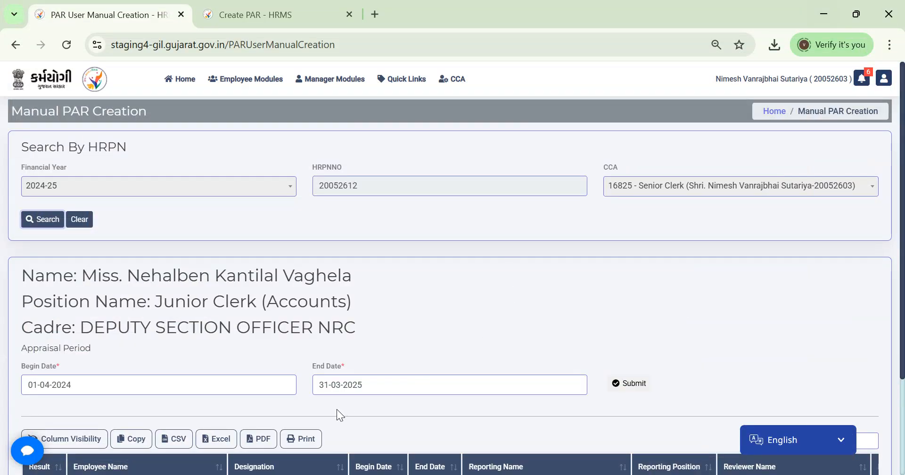
# Step: Set the PAR end date to 30-06-2024 in the calendar
pyautogui.click(382, 386)
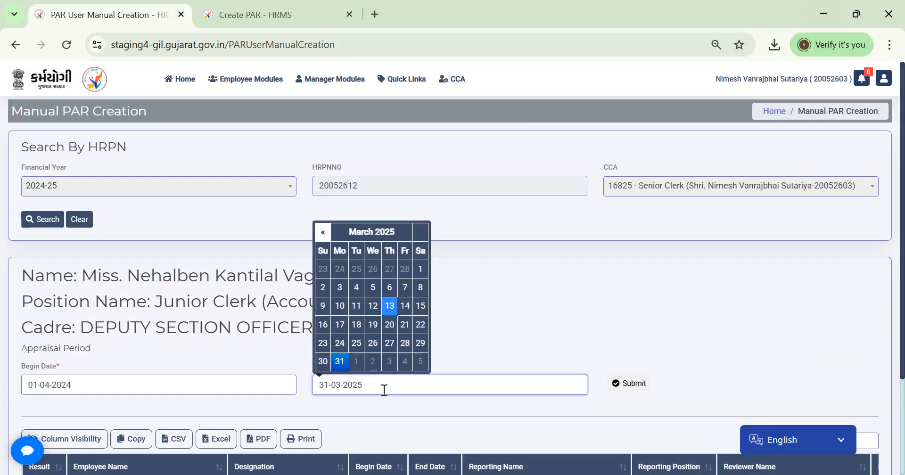
pyautogui.click(323, 235)
pyautogui.click(322, 234)
pyautogui.click(323, 234)
pyautogui.click(323, 234)
pyautogui.click(323, 234)
pyautogui.click(323, 234)
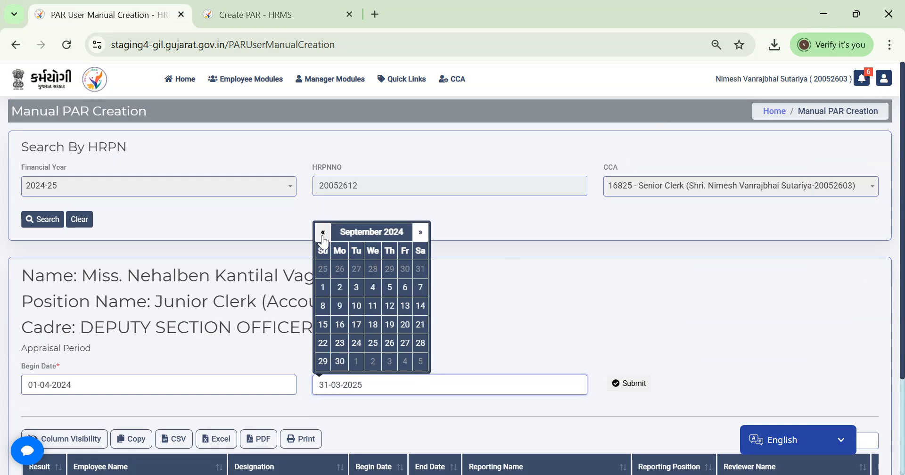
pyautogui.click(323, 234)
pyautogui.click(323, 234)
pyautogui.click(322, 234)
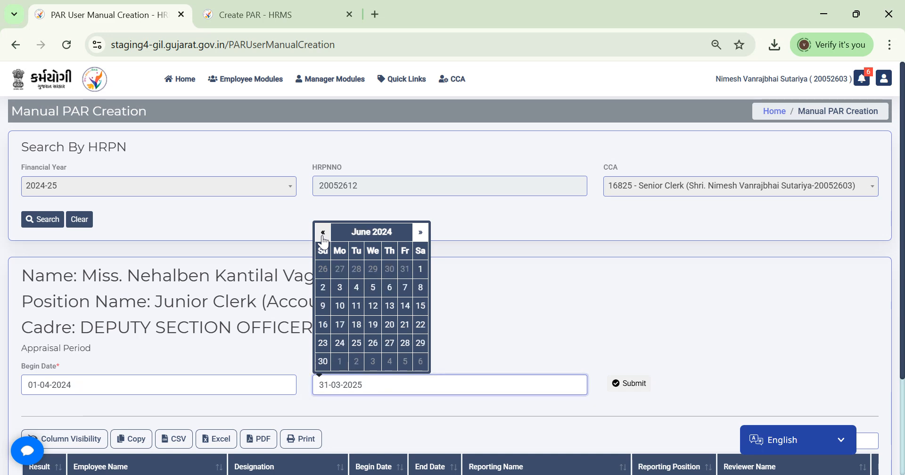
pyautogui.click(323, 359)
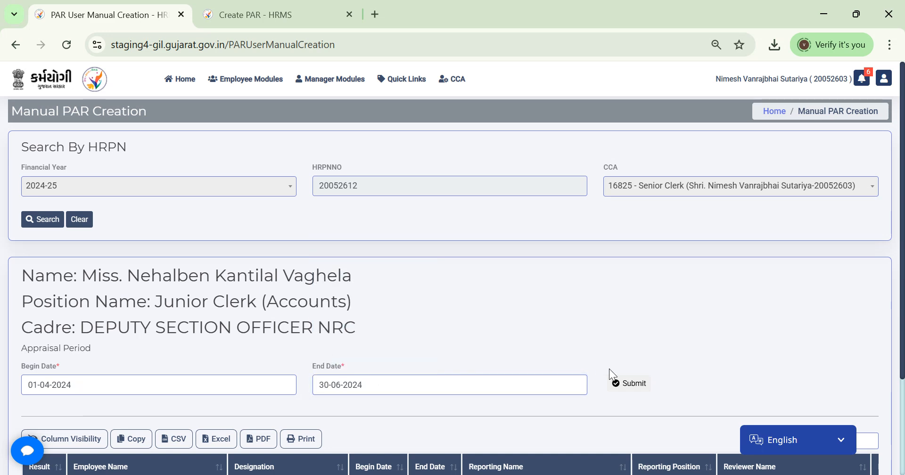
# Step: Submit and confirm the new 01-04-2024 to 30-06-2024 PAR, then acknowledge the inserted message
pyautogui.click(627, 384)
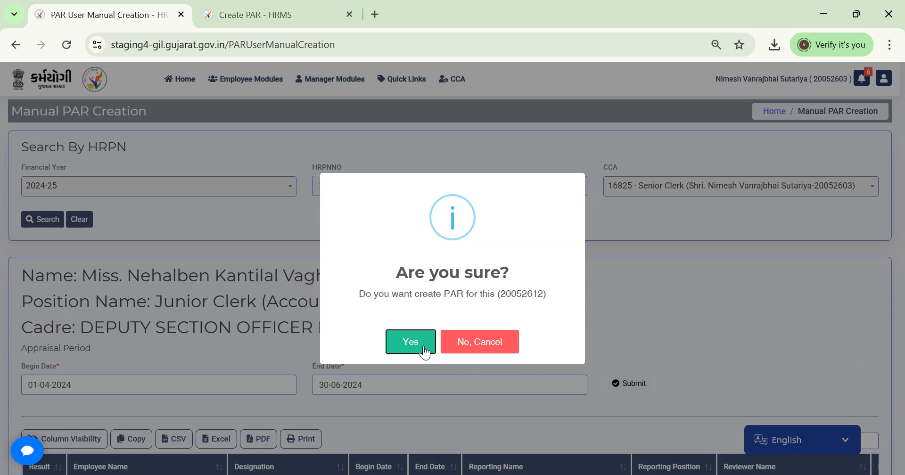
pyautogui.click(418, 343)
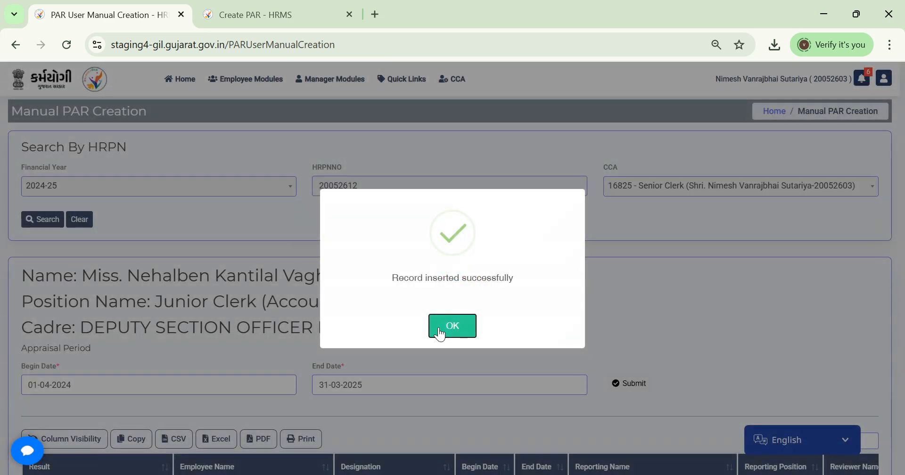
pyautogui.click(438, 328)
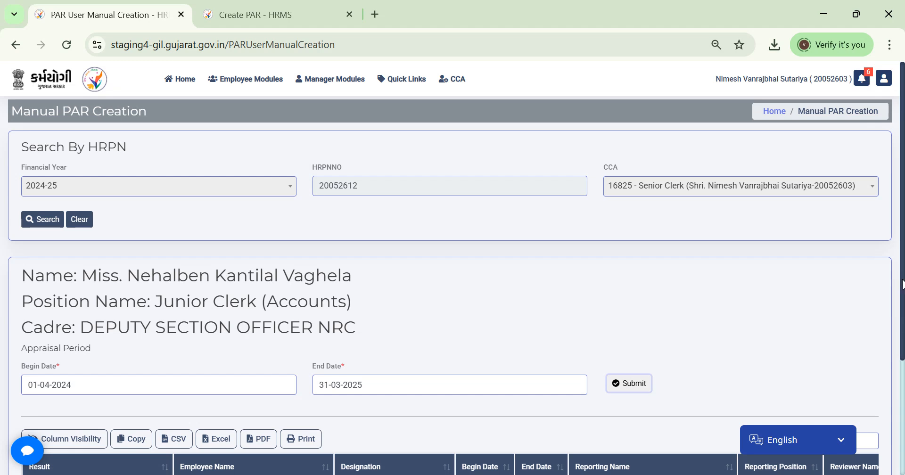
pyautogui.moveTo(900, 282); pyautogui.dragTo(901, 427)
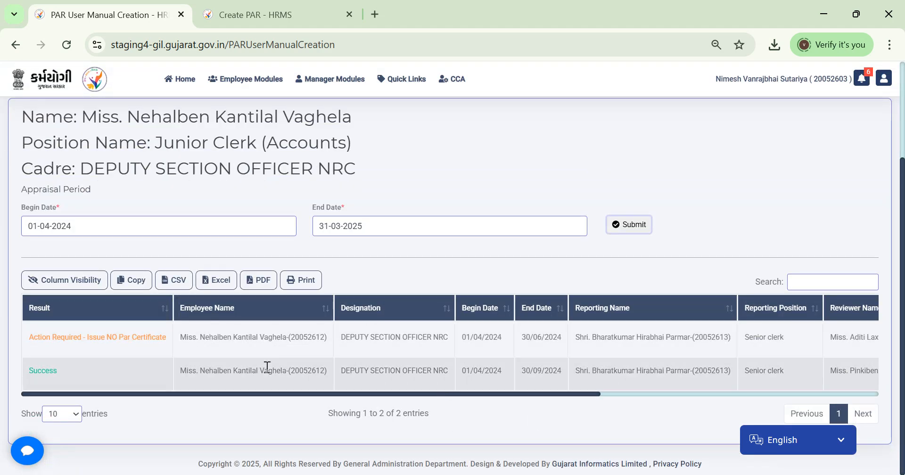
# Step: Edit the 30/06/2024 PAR to use the No Review Certificate template, mark Data Verified, and save
pyautogui.moveTo(339, 393); pyautogui.dragTo(651, 400)
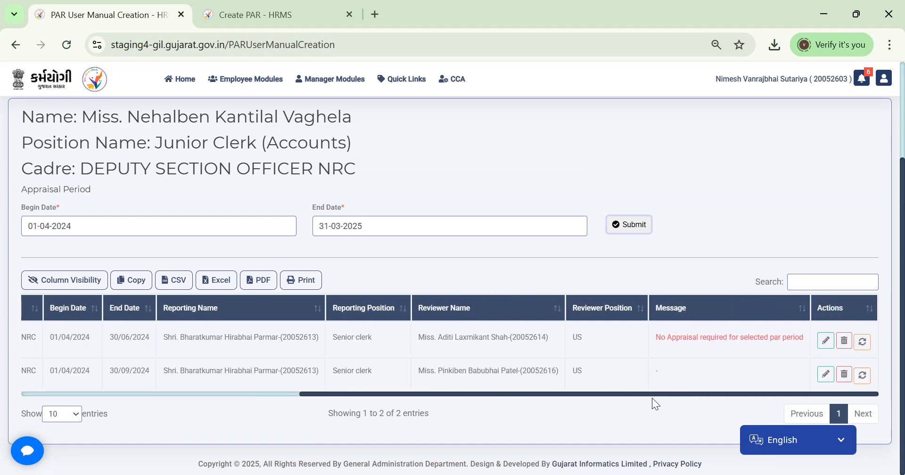
pyautogui.click(825, 341)
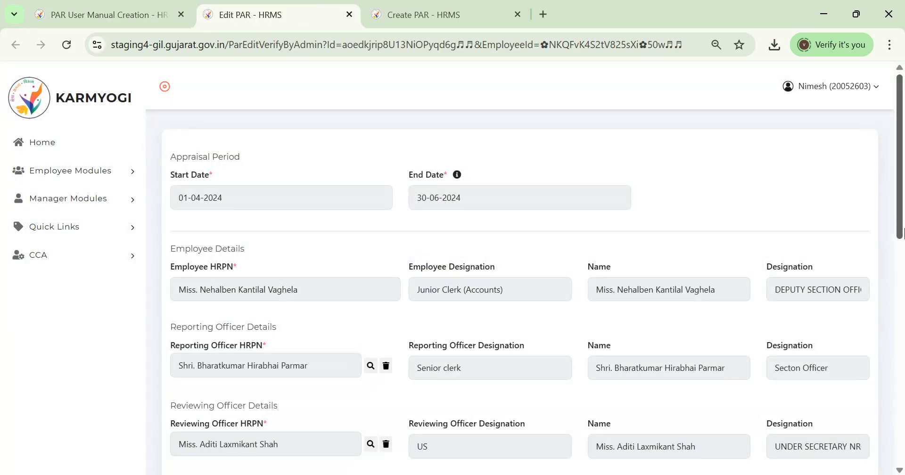
pyautogui.moveTo(899, 226); pyautogui.dragTo(895, 424)
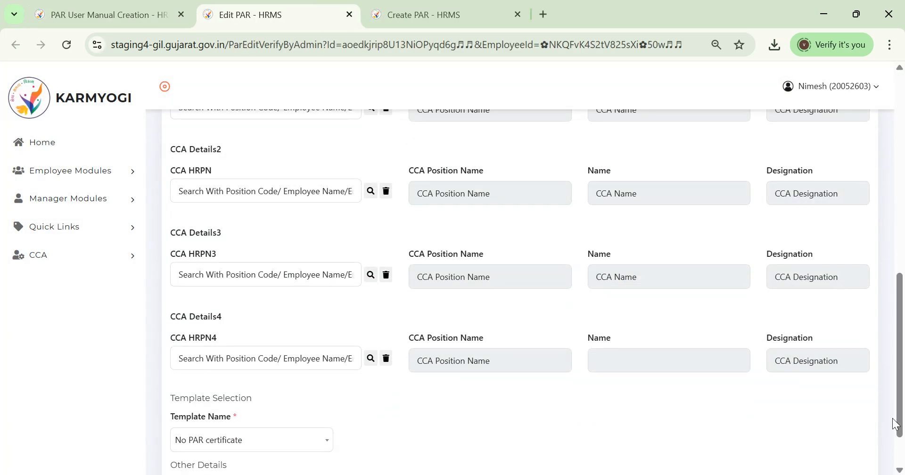
pyautogui.click(259, 442)
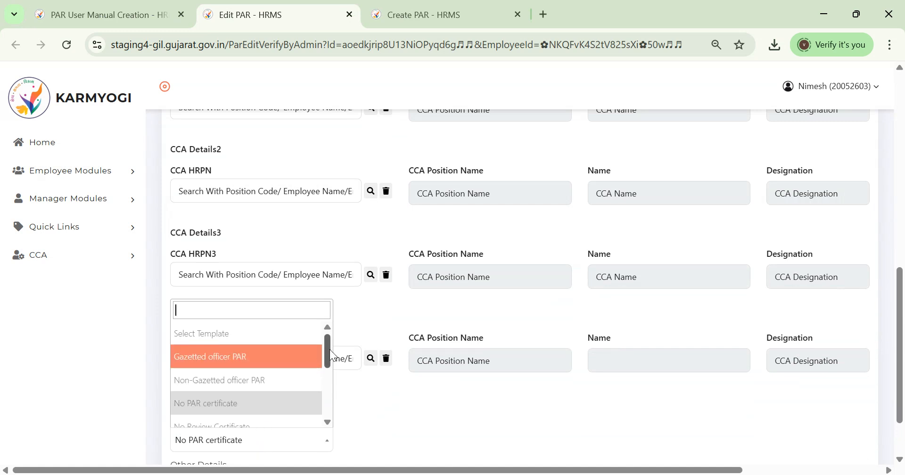
pyautogui.moveTo(329, 349); pyautogui.dragTo(327, 360)
pyautogui.click(255, 400)
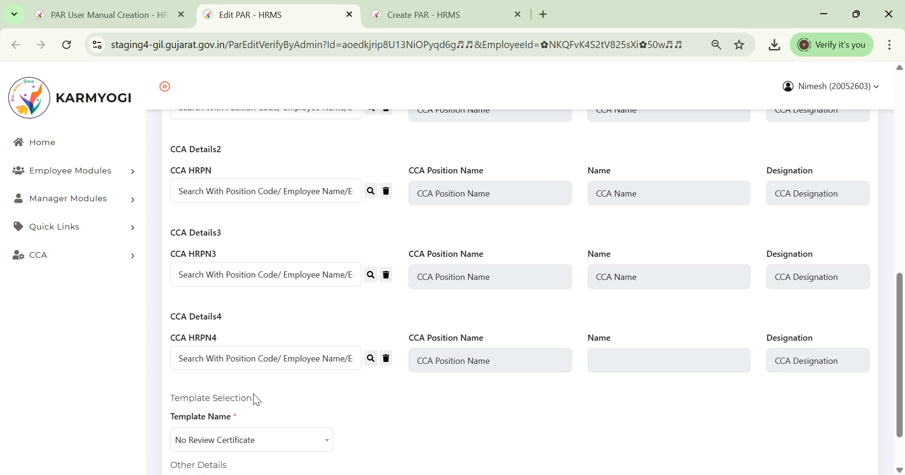
pyautogui.scroll(-2, 468, 379)
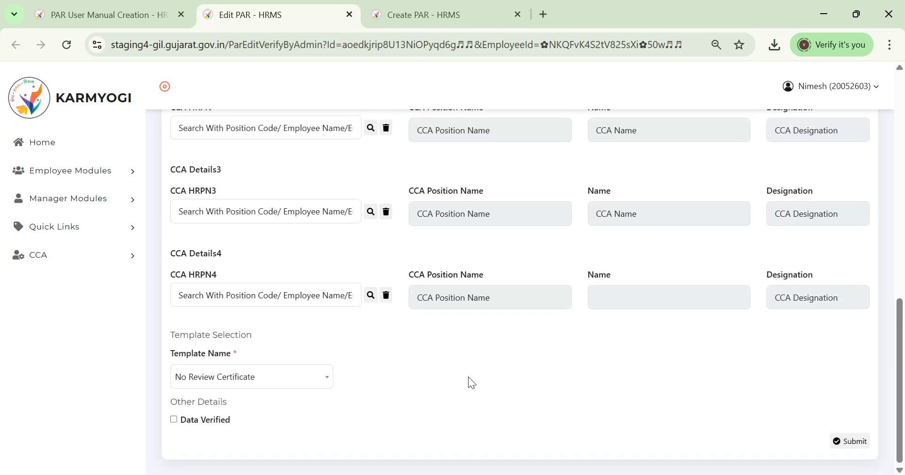
pyautogui.click(173, 421)
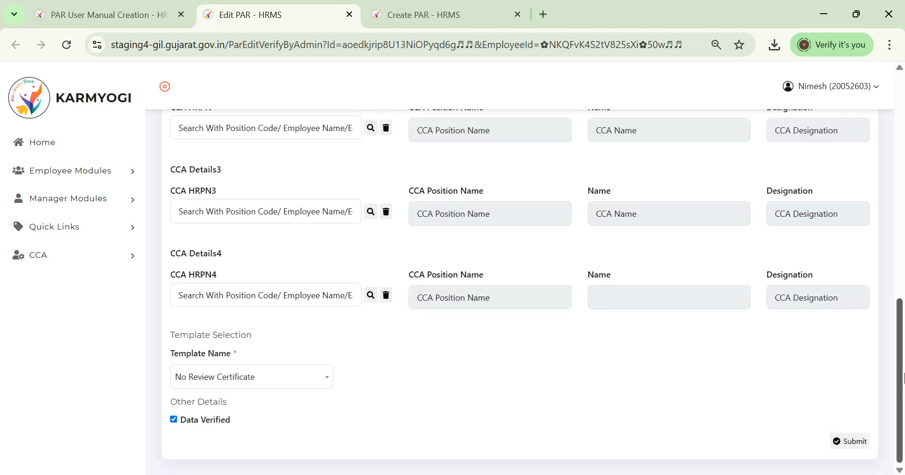
pyautogui.click(849, 442)
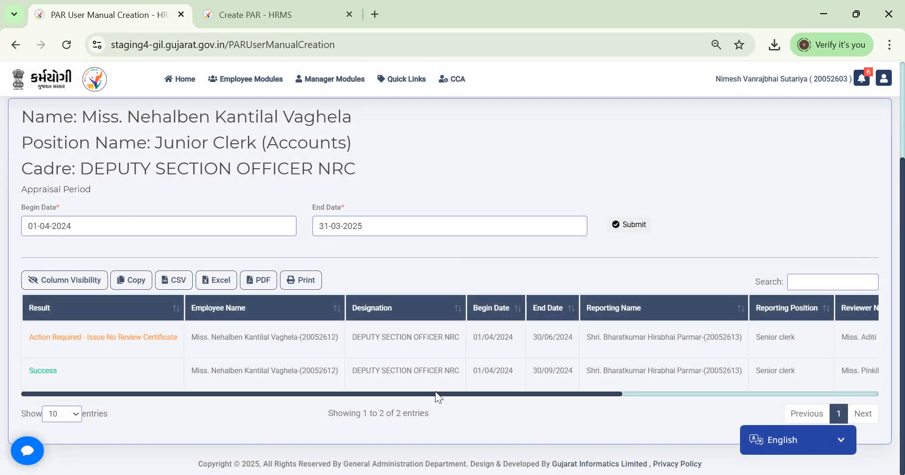
# Step: Go to the CCA PAR Creation by Posting History page
pyautogui.moveTo(439, 393); pyautogui.dragTo(747, 406)
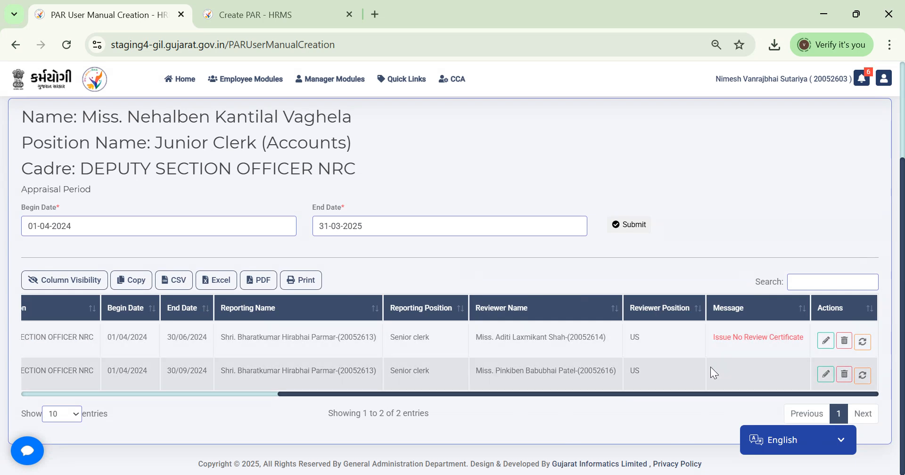
pyautogui.click(454, 79)
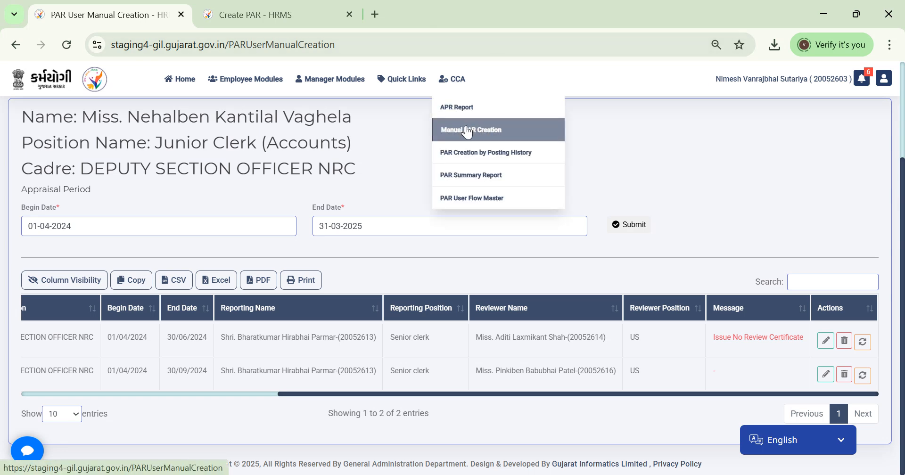
pyautogui.click(471, 156)
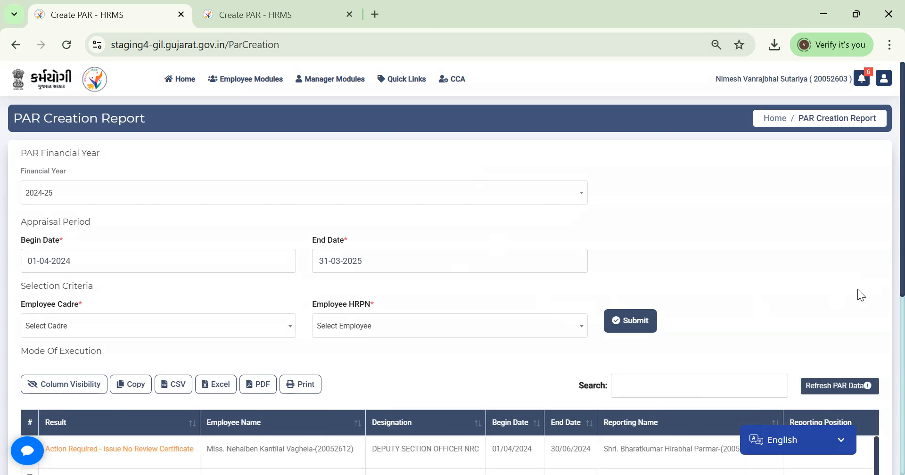
# Step: Issue the No Review Certificate for the 30/06/2024 PAR and confirm Yes
pyautogui.scroll(-2, 901, 276)
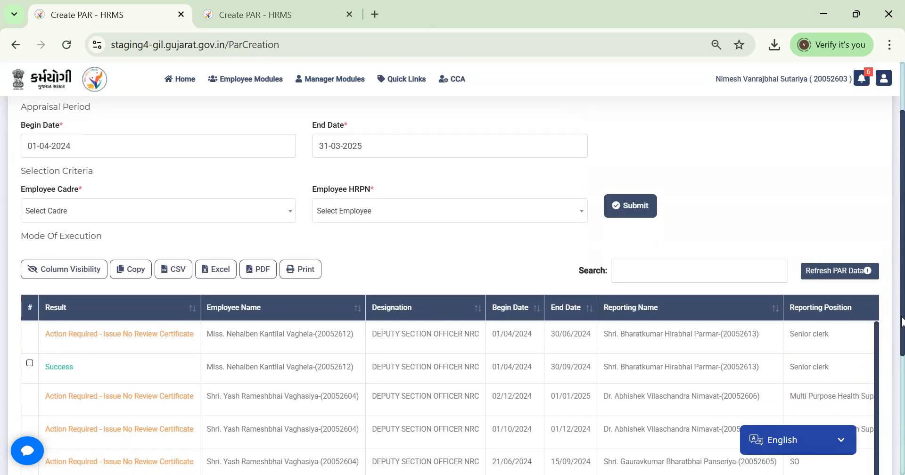
pyautogui.scroll(-2, 901, 307)
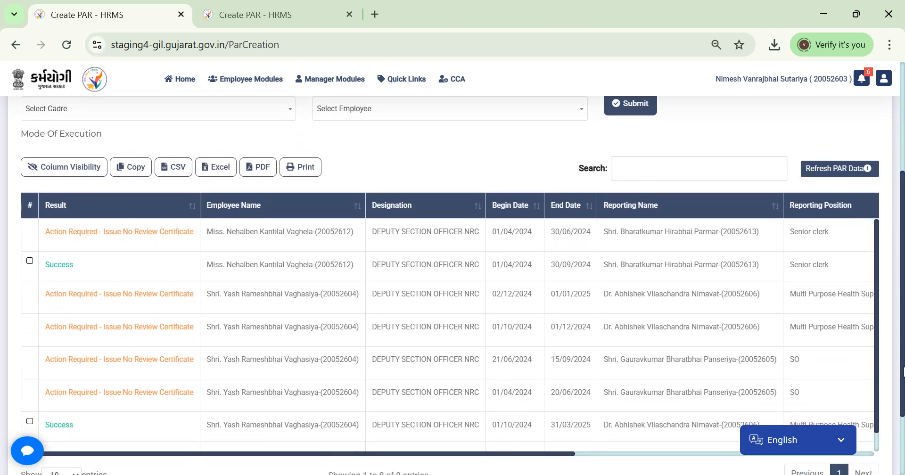
pyautogui.moveTo(567, 454); pyautogui.dragTo(848, 454)
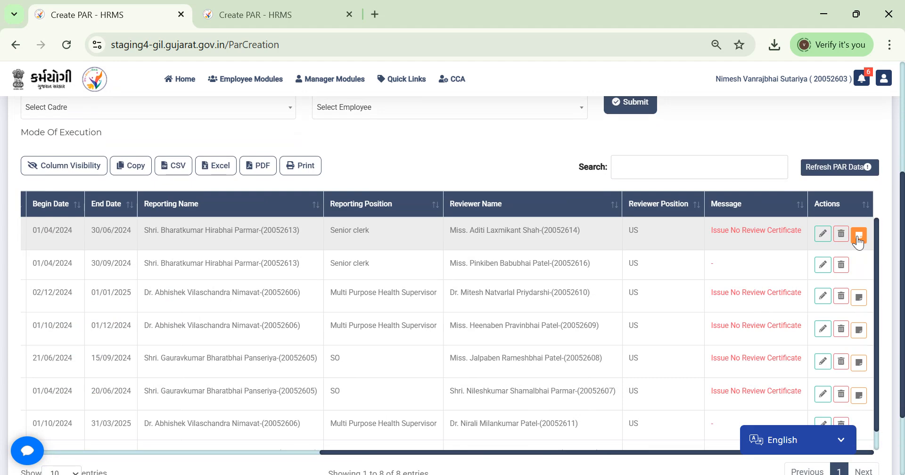
pyautogui.click(858, 235)
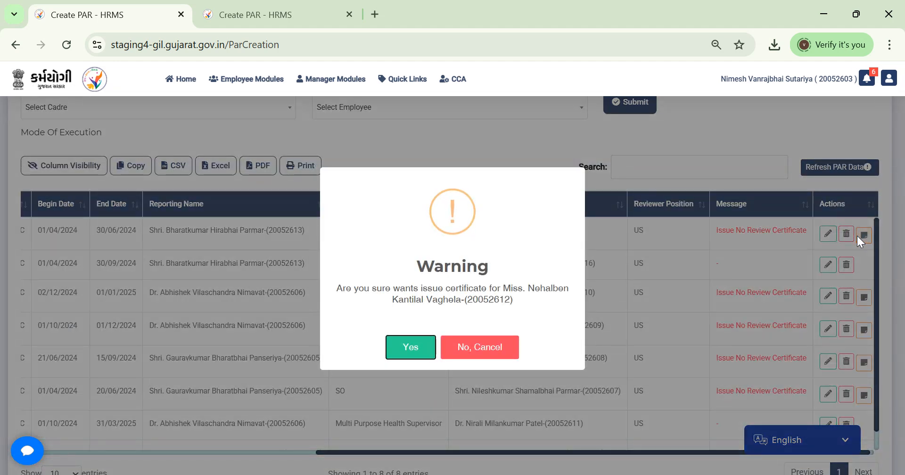
pyautogui.click(410, 348)
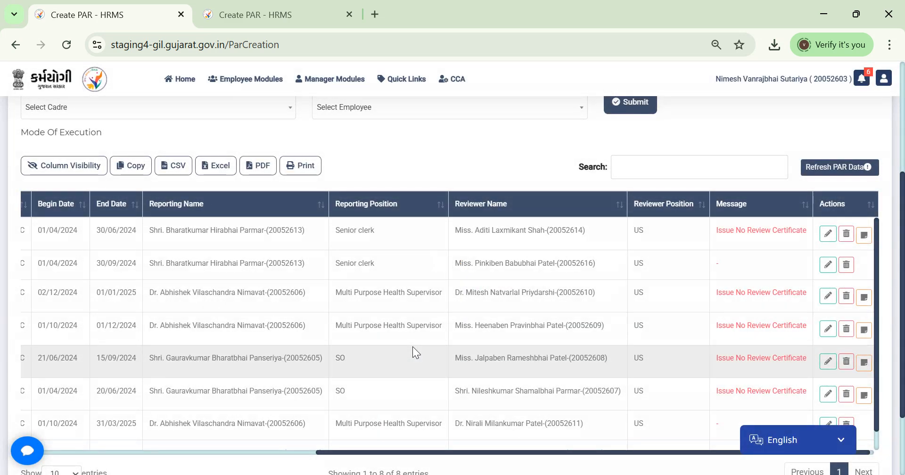
pyautogui.click(472, 78)
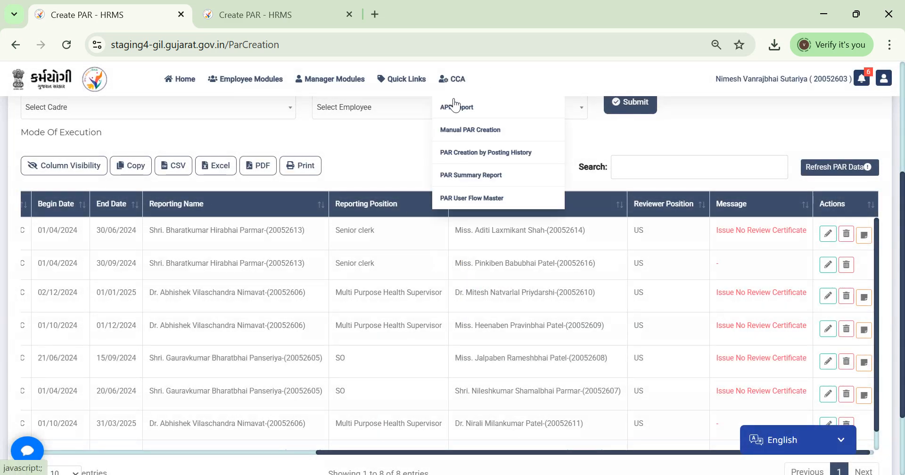
# Step: Visit Manual PAR Creation, then switch to the CCA PAR User Flow Master page
pyautogui.click(462, 134)
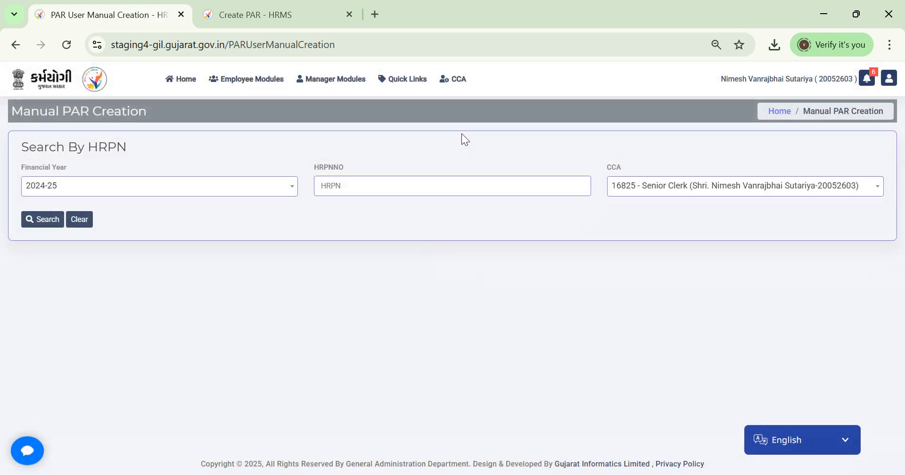
pyautogui.click(455, 79)
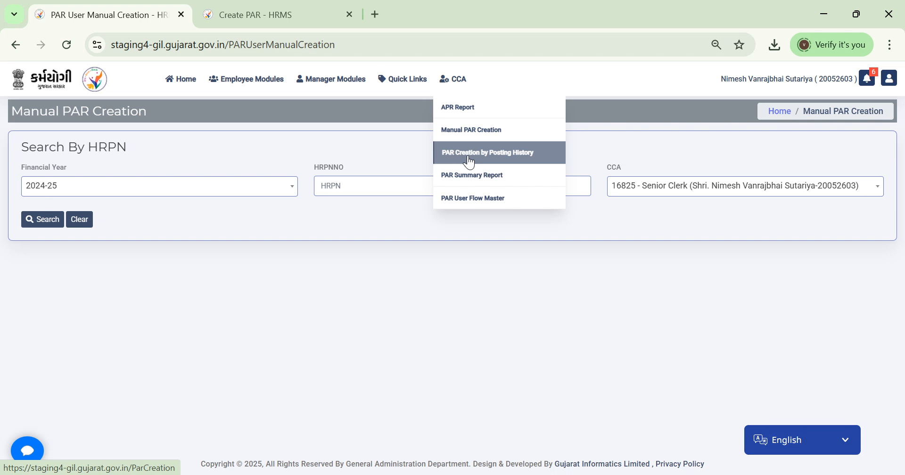
pyautogui.click(472, 205)
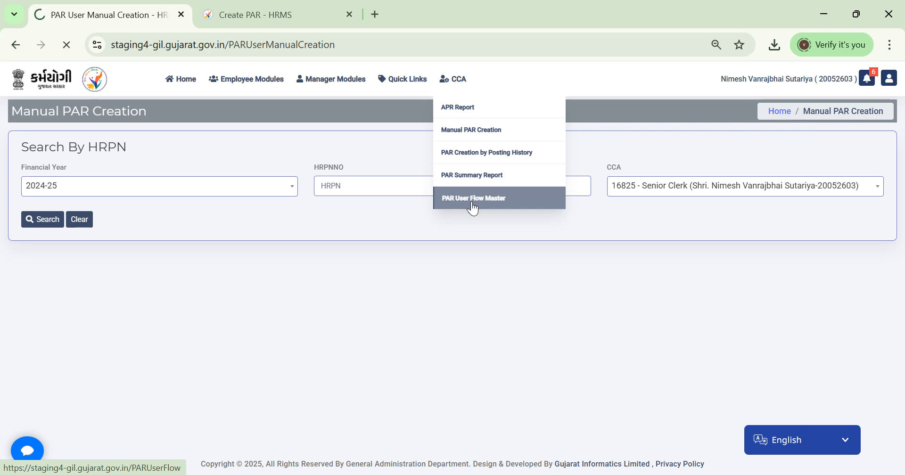